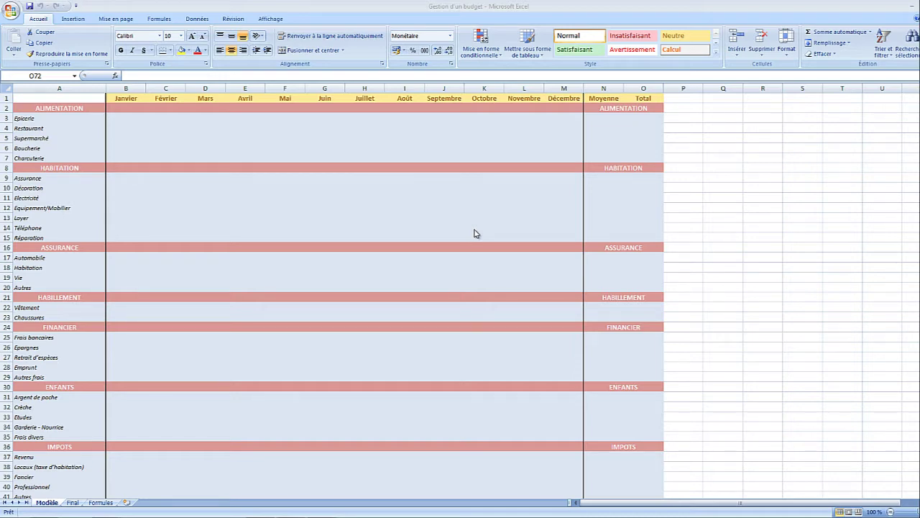
Fill the Total cells of all expense rows in column O with a SOMME of January to December, using B72:M72 for row 72
{"action": "key", "text": "ctrl+shift+Up"}
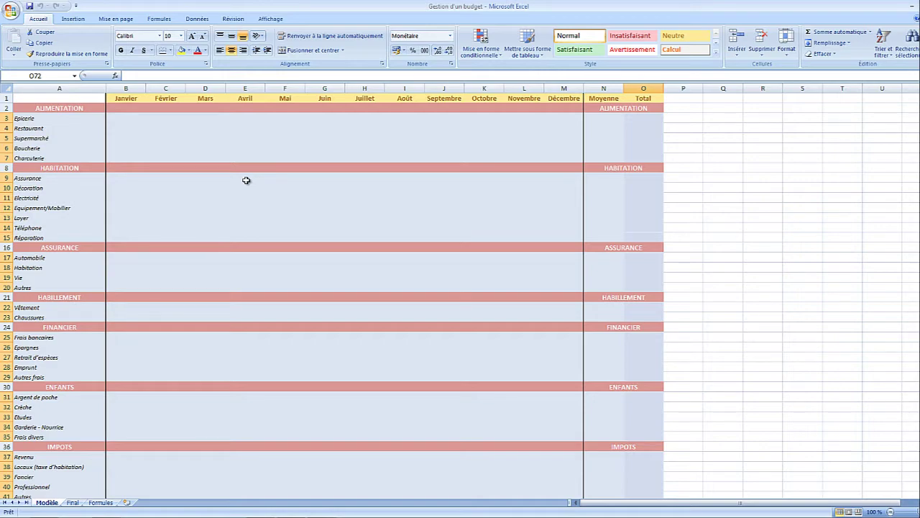
{"action": "scroll", "coordinate": [246, 180], "scroll_direction": "down", "scroll_amount": 14}
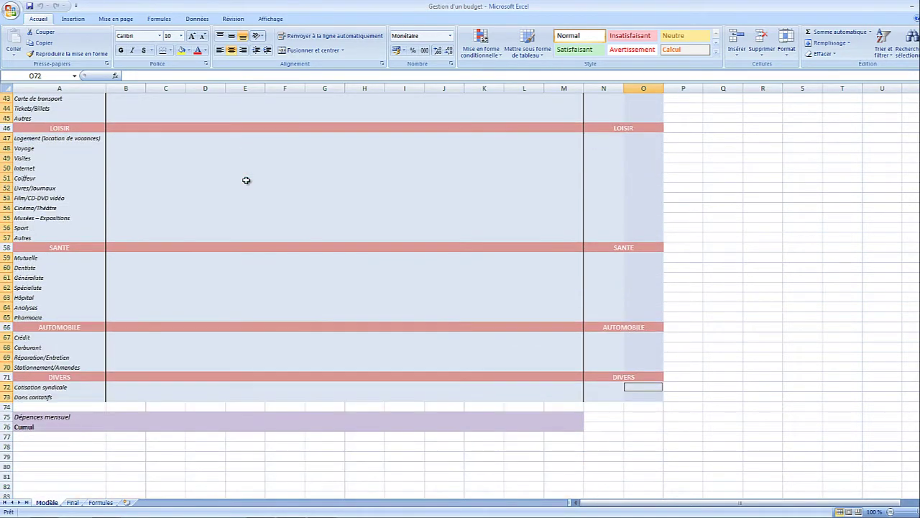
{"action": "scroll", "coordinate": [246, 180], "scroll_direction": "up", "scroll_amount": 14}
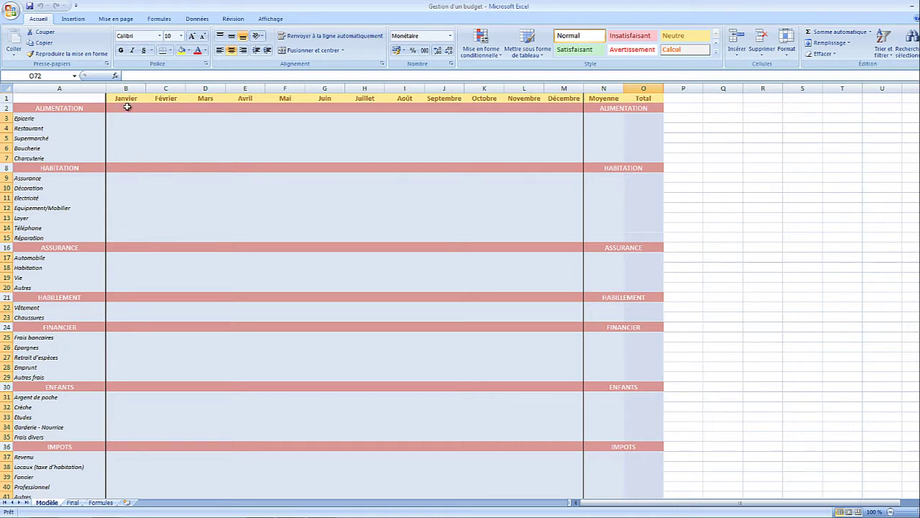
{"action": "scroll", "coordinate": [262, 157], "scroll_direction": "down", "scroll_amount": 1}
{"action": "scroll", "coordinate": [262, 157], "scroll_direction": "down", "scroll_amount": 16}
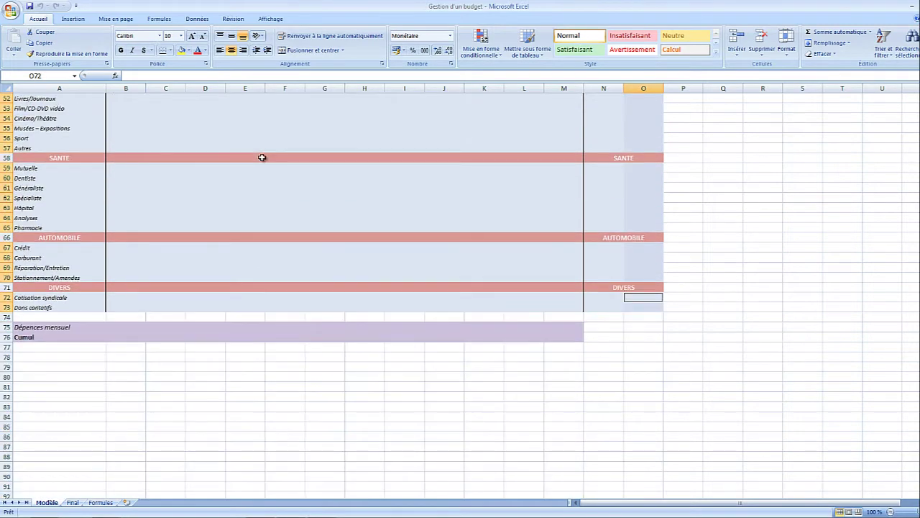
{"action": "scroll", "coordinate": [263, 156], "scroll_direction": "up", "scroll_amount": 17}
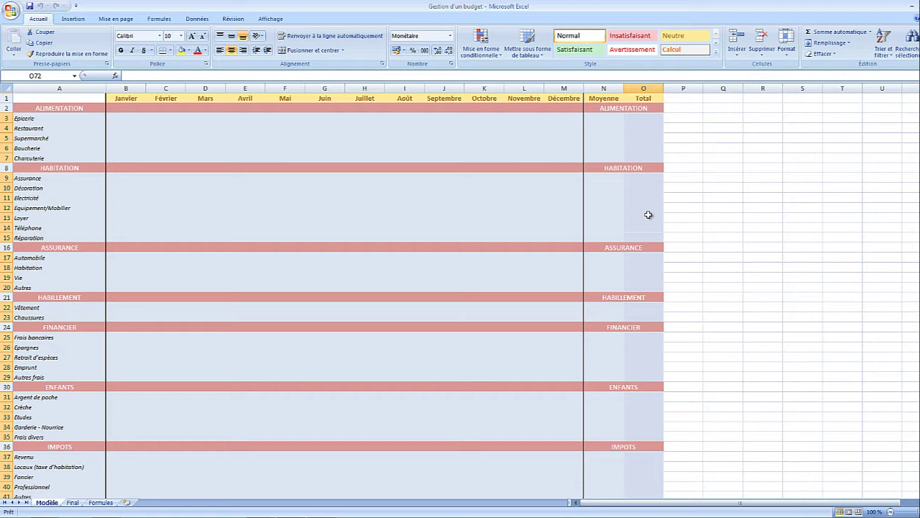
{"action": "type", "text": "="}
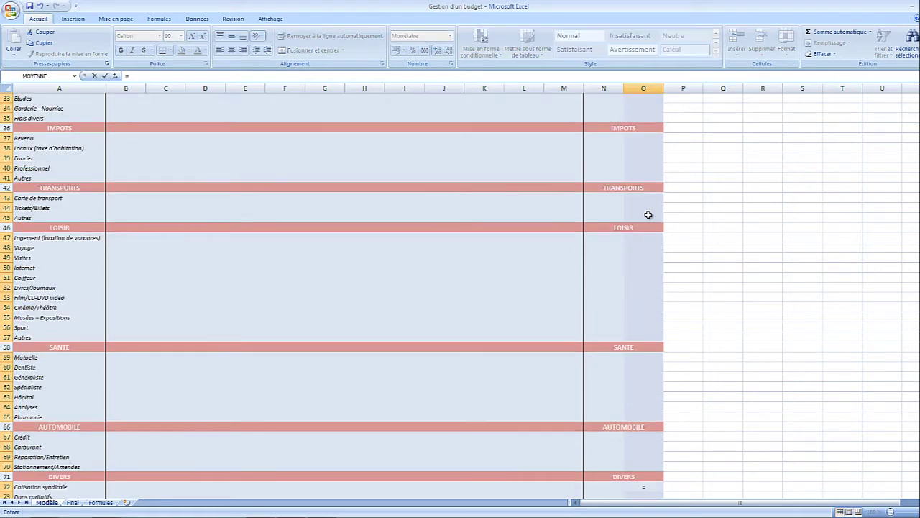
{"action": "type", "text": "somm"}
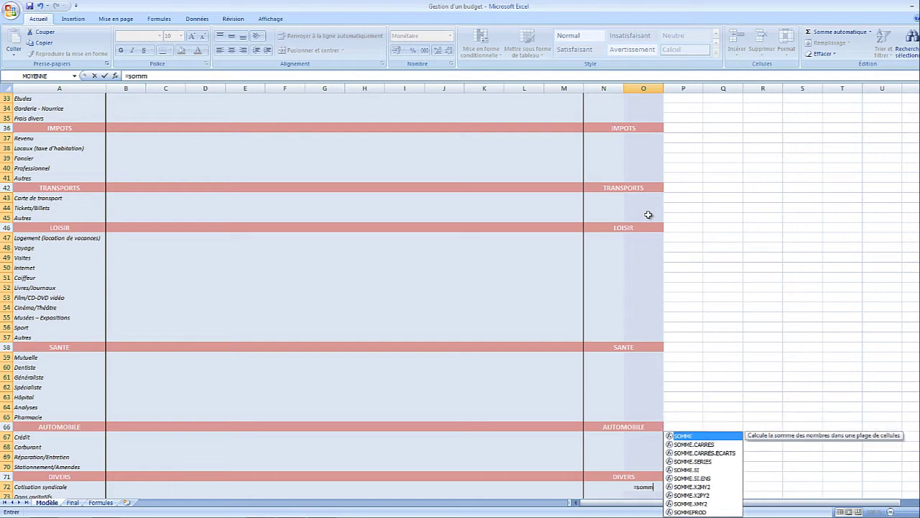
{"action": "type", "text": "e("}
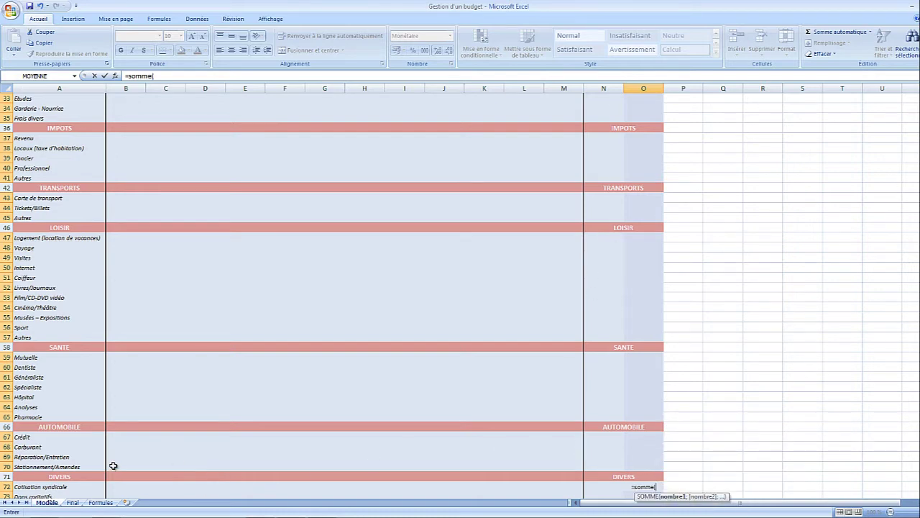
{"action": "left_click_drag", "start_coordinate": [122, 488], "coordinate": [568, 489]}
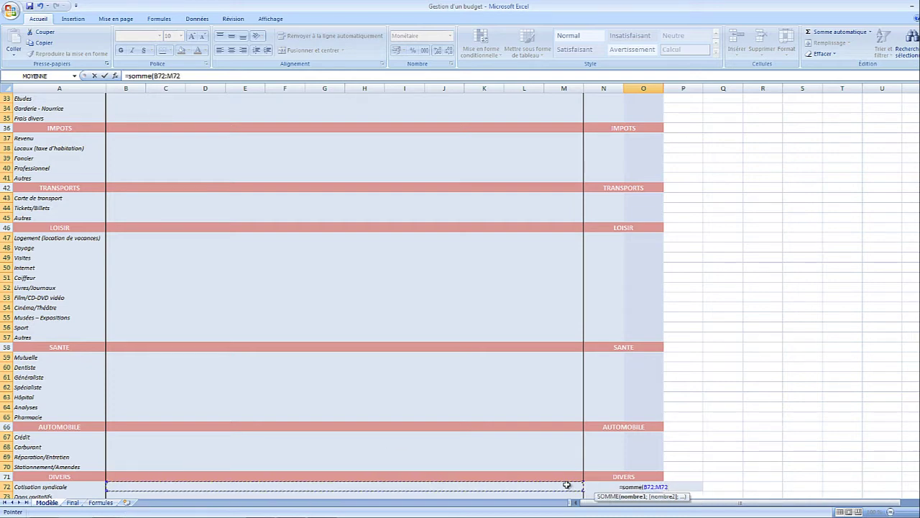
{"action": "key", "text": "ctrl+Return"}
Fill B2:M2 in the ALIMENTATION row with monthly subtotals, using SOMME(B3:B7) for January
{"action": "scroll", "coordinate": [566, 485], "scroll_direction": "up", "scroll_amount": 11}
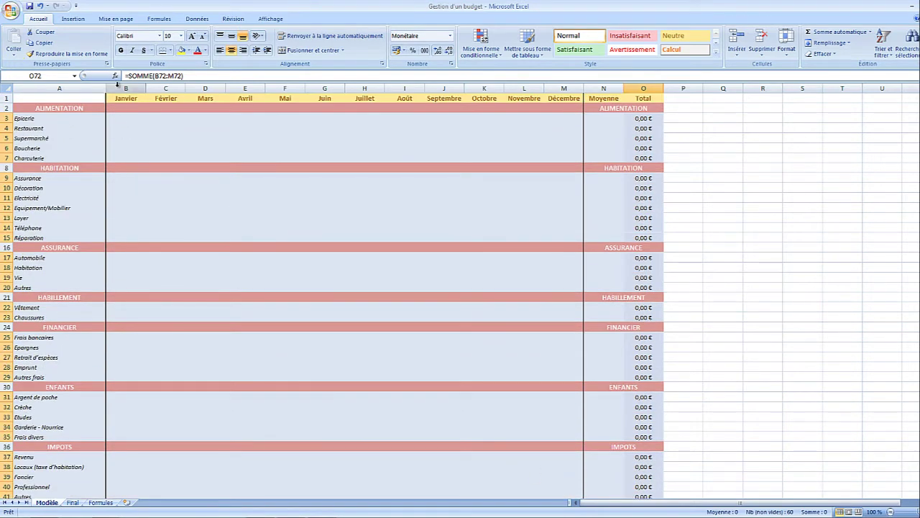
{"action": "left_click_drag", "start_coordinate": [120, 108], "coordinate": [560, 109]}
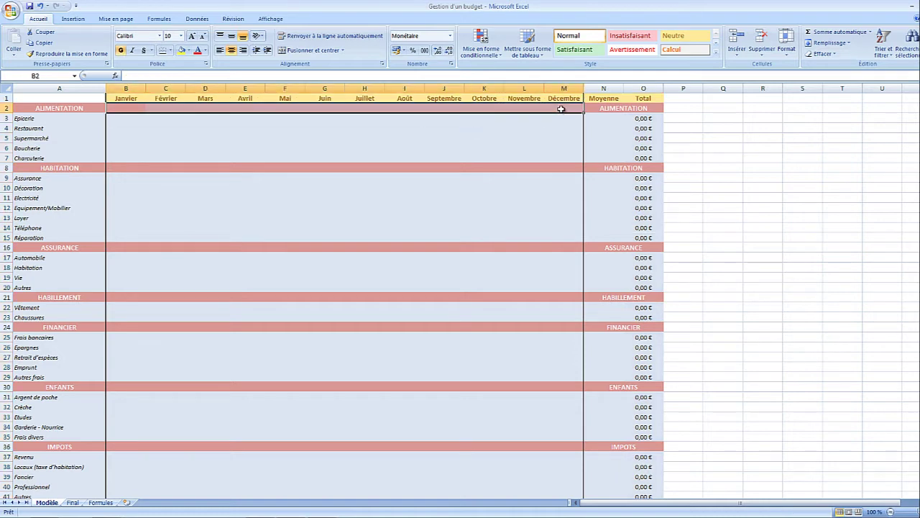
{"action": "type", "text": "=s"}
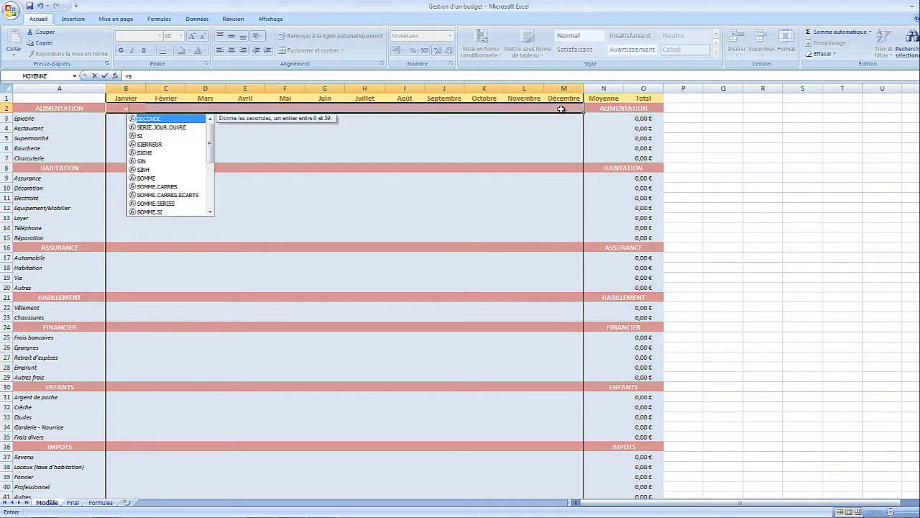
{"action": "type", "text": "omme("}
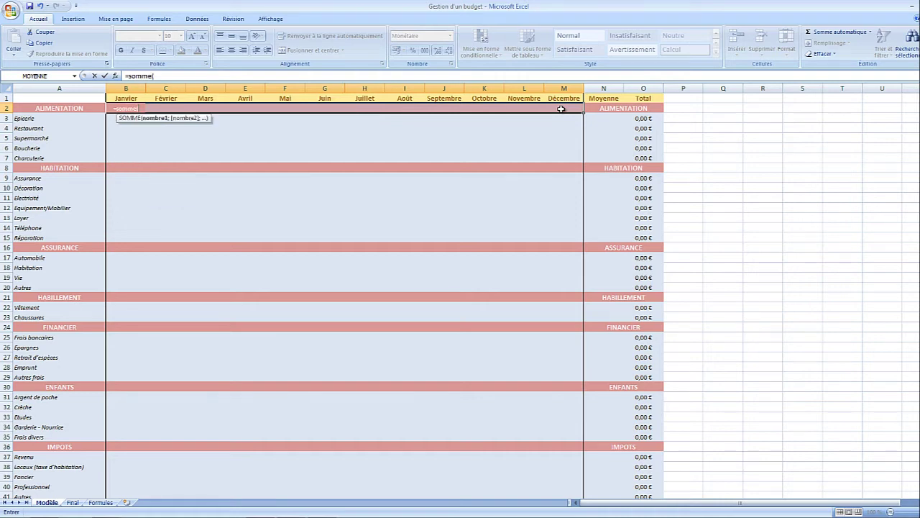
{"action": "left_click_drag", "start_coordinate": [114, 118], "coordinate": [115, 156]}
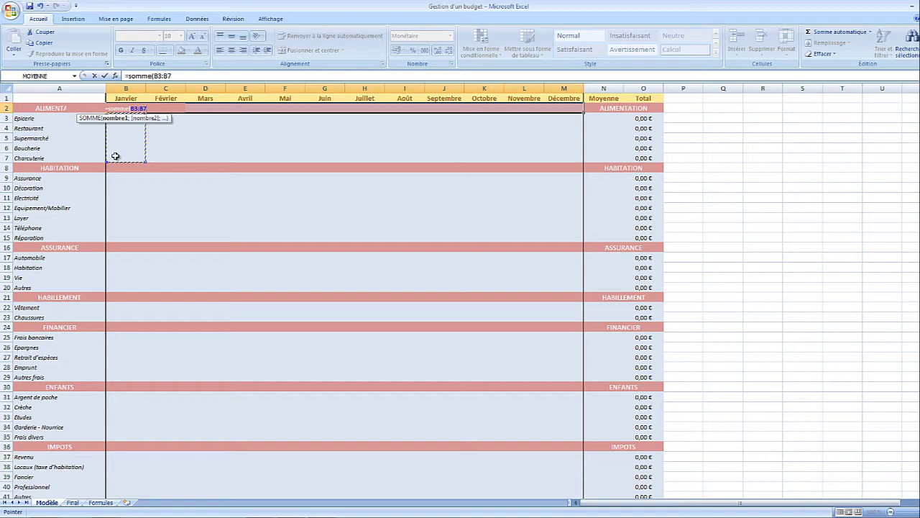
{"action": "key", "text": "ctrl+Return"}
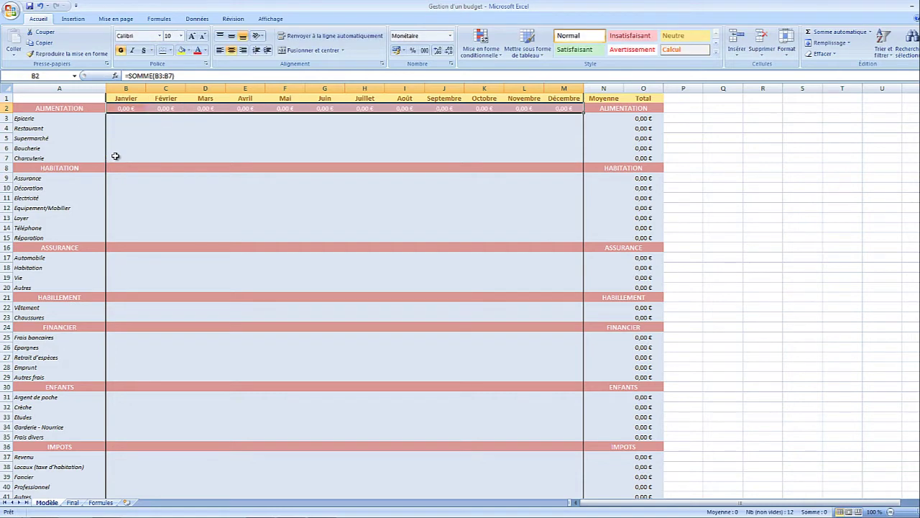
{"action": "left_click", "coordinate": [121, 166]}
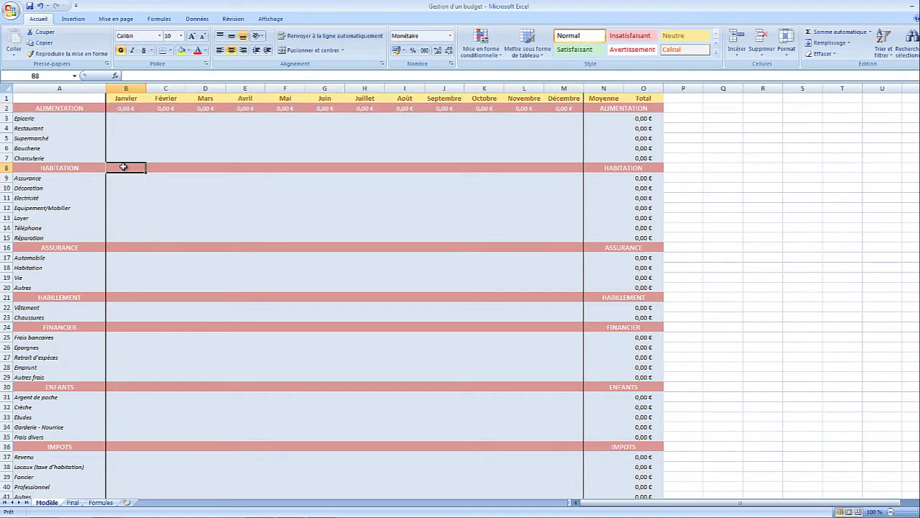
{"action": "type", "text": "=somme"}
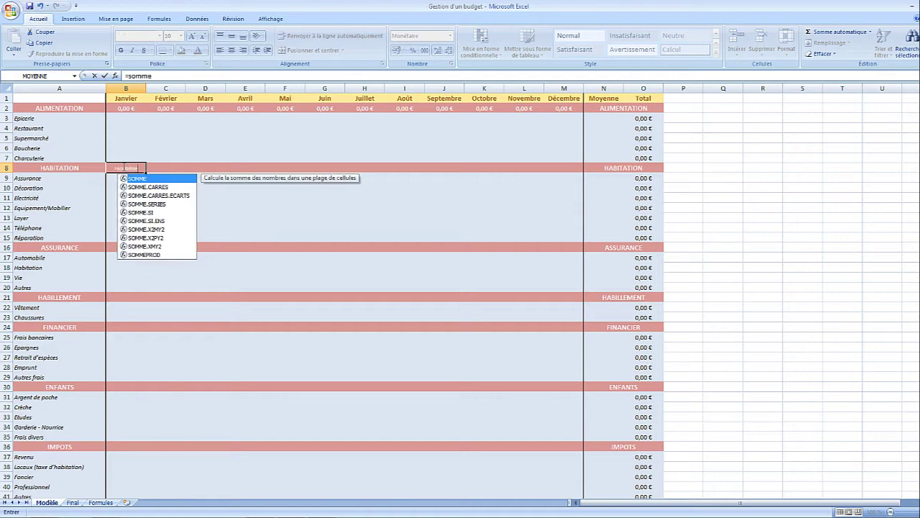
{"action": "type", "text": "("}
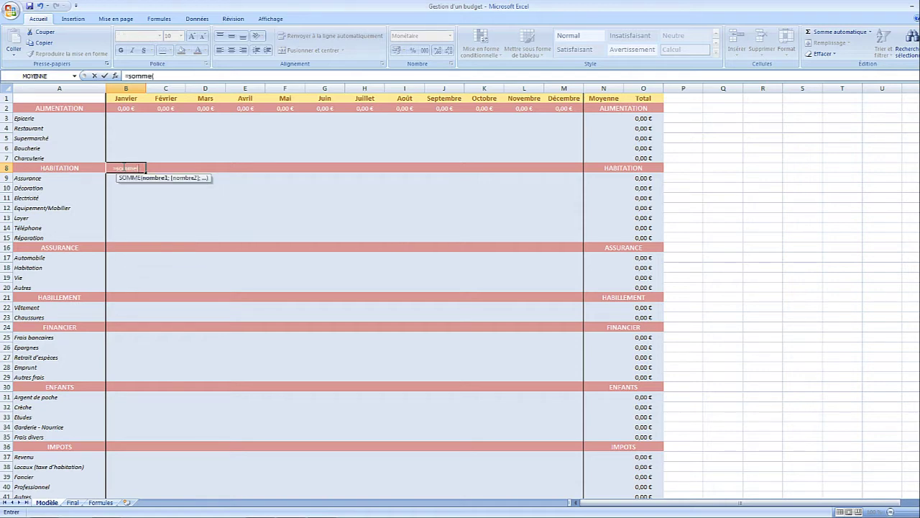
{"action": "key", "text": "Escape"}
Fill B8:M8 in the HABITATION row with monthly subtotals, using SOMME(B9:B15) for January
{"action": "left_click_drag", "start_coordinate": [123, 168], "coordinate": [556, 167]}
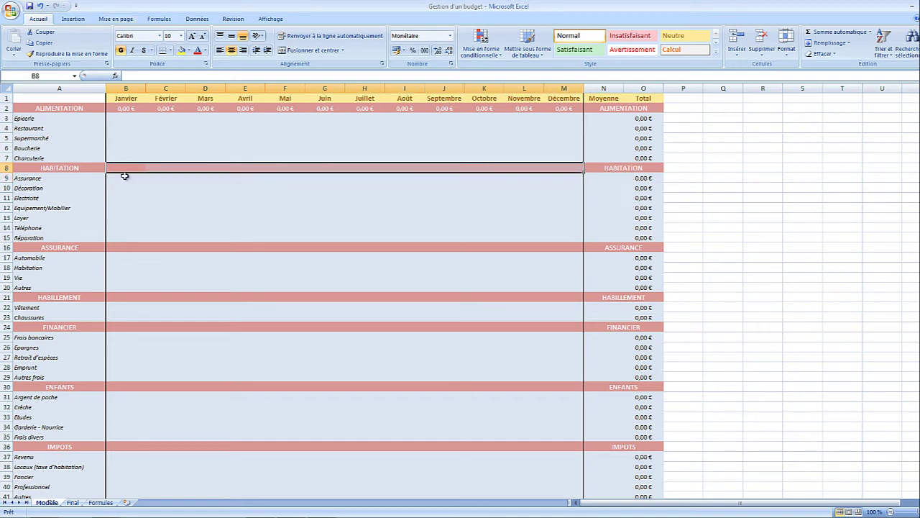
{"action": "type", "text": "=somme"}
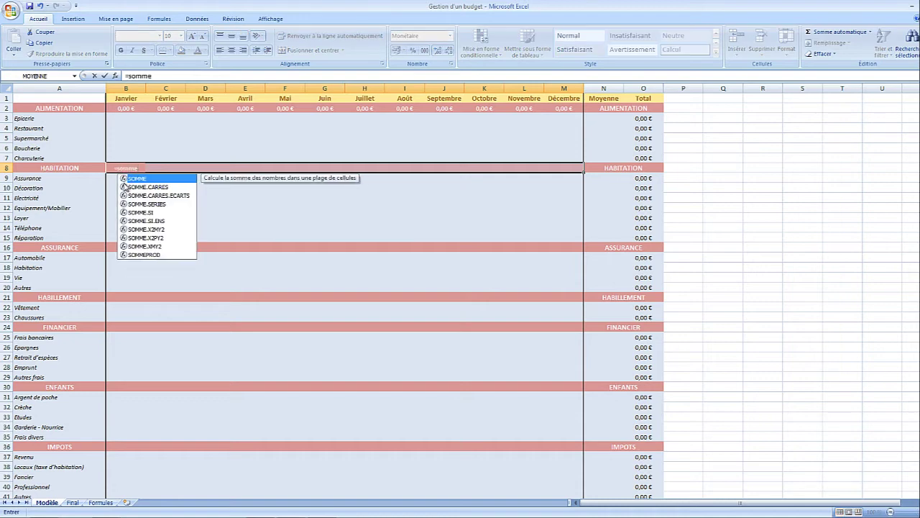
{"action": "type", "text": "("}
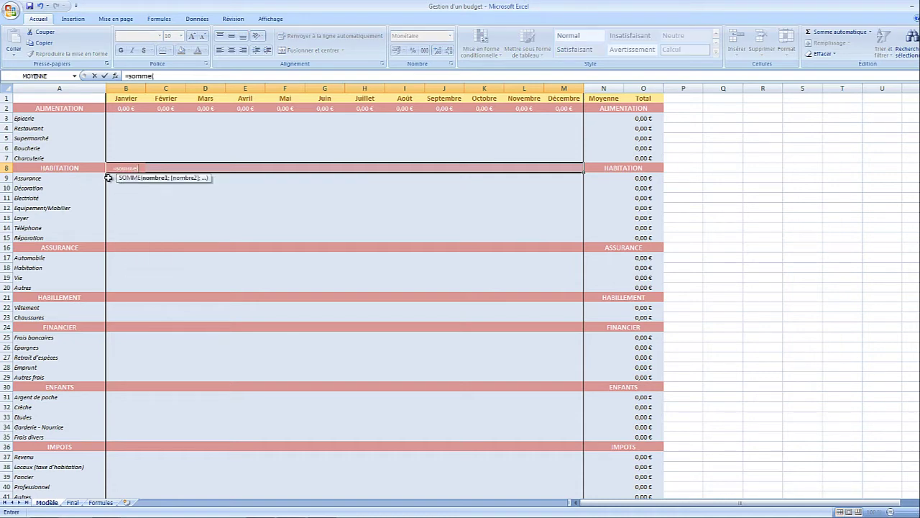
{"action": "left_click_drag", "start_coordinate": [115, 179], "coordinate": [118, 240]}
{"action": "key", "text": "ctrl+Return"}
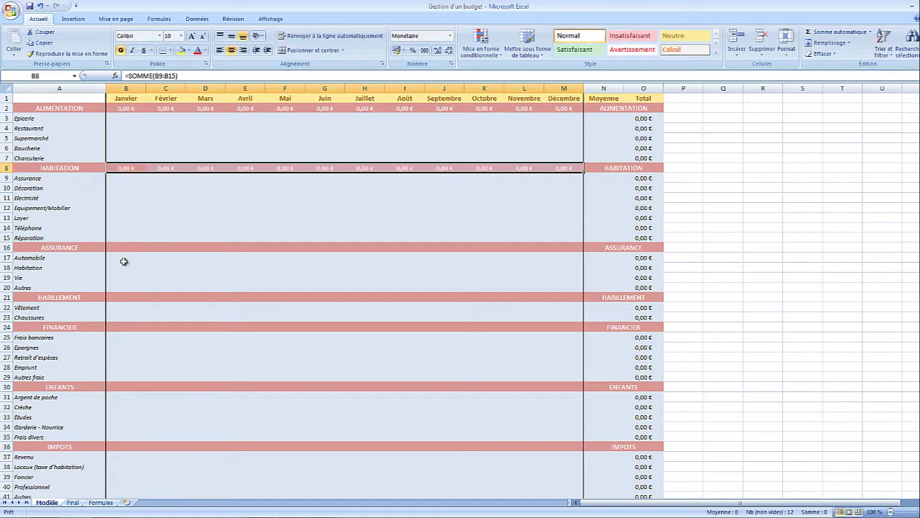
Fill B16:M16 in the ASSURANCE row with monthly subtotals, using SOMME(B17:B20) for January
{"action": "left_click", "coordinate": [122, 247]}
{"action": "left_click_drag", "start_coordinate": [122, 246], "coordinate": [577, 244]}
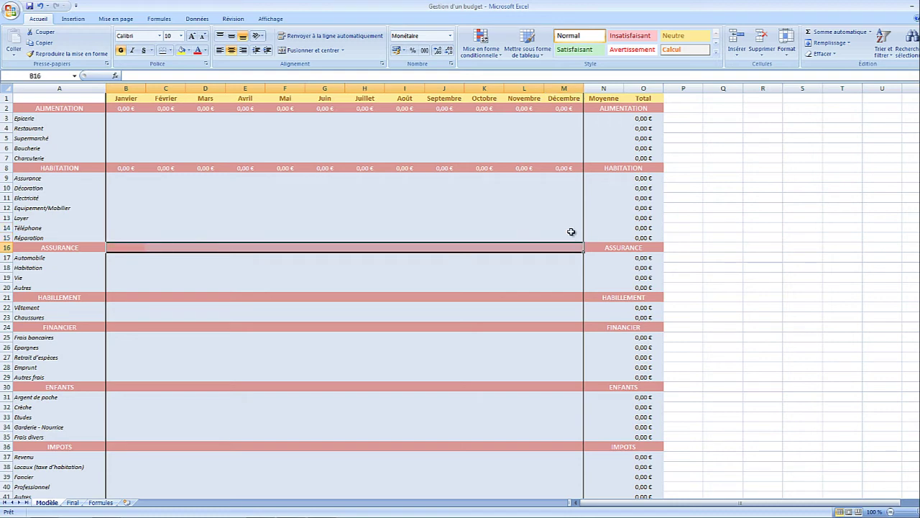
{"action": "type", "text": "=somm"}
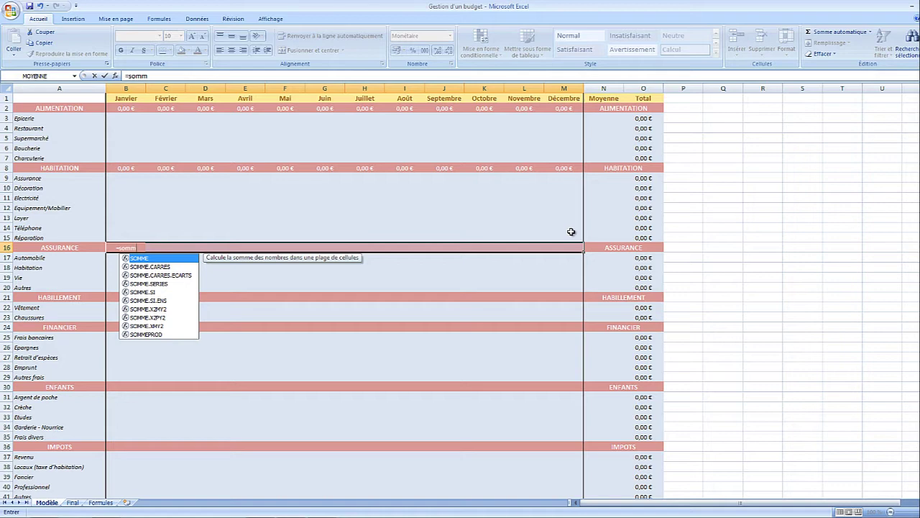
{"action": "type", "text": "e("}
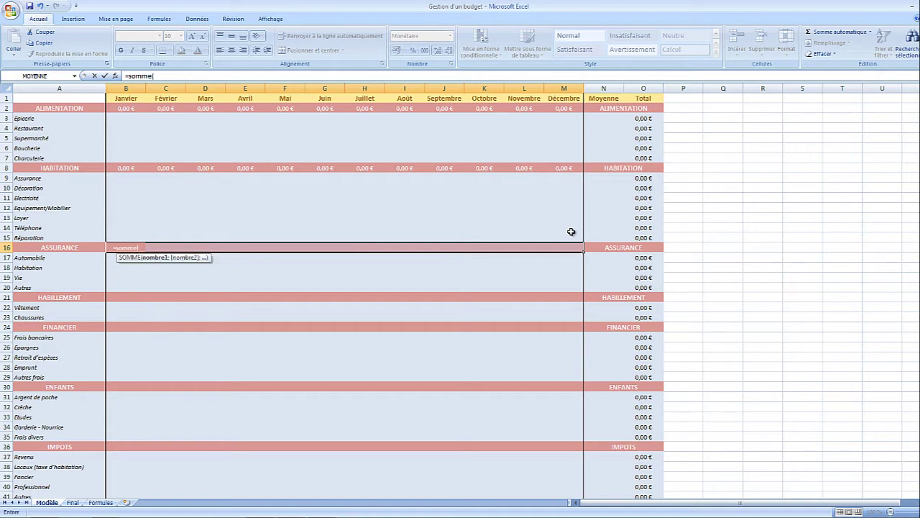
{"action": "left_click_drag", "start_coordinate": [111, 258], "coordinate": [111, 290]}
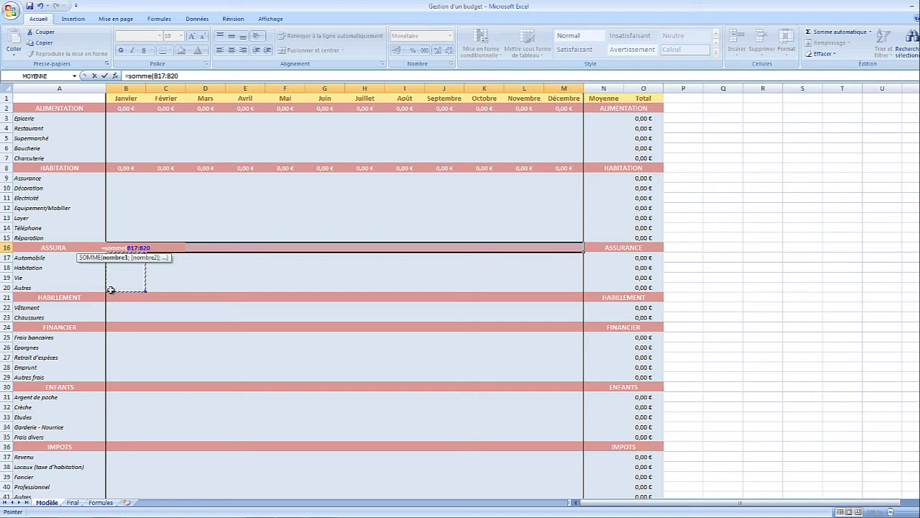
{"action": "key", "text": "ctrl+Return"}
Start a formula for the January to December cells of the HABILLEMENT row, B21:M21
{"action": "left_click", "coordinate": [113, 296]}
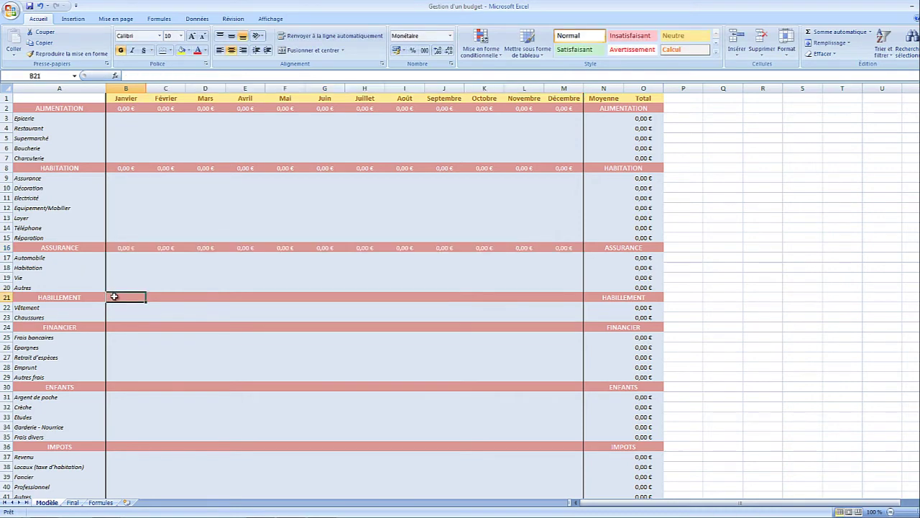
{"action": "left_click_drag", "start_coordinate": [114, 296], "coordinate": [571, 303]}
{"action": "type", "text": "="}
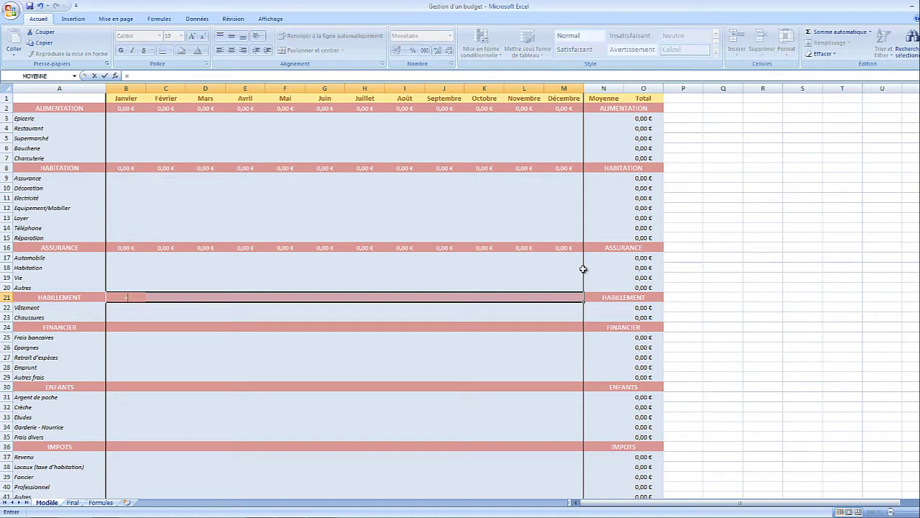
{"action": "left_click", "coordinate": [647, 517]}
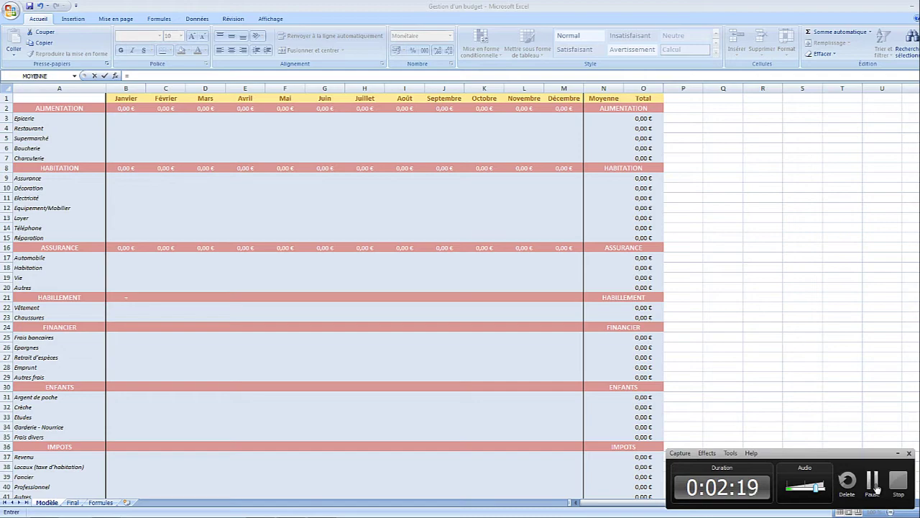
{"action": "left_click", "coordinate": [873, 483]}
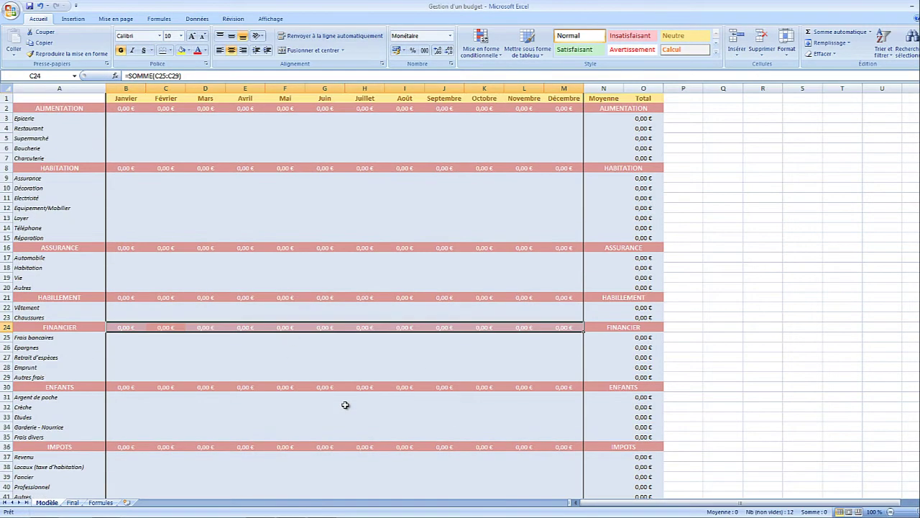
{"action": "left_click", "coordinate": [201, 260]}
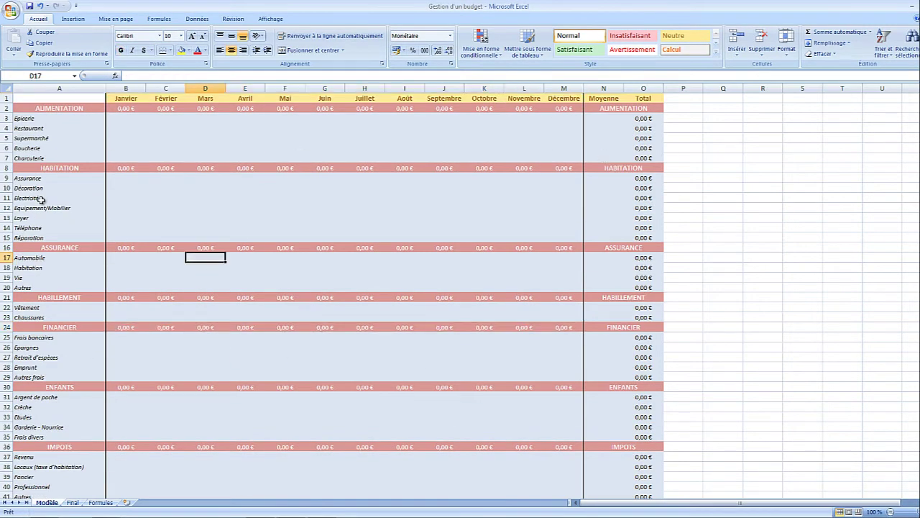
{"action": "scroll", "coordinate": [43, 205], "scroll_direction": "down", "scroll_amount": 18}
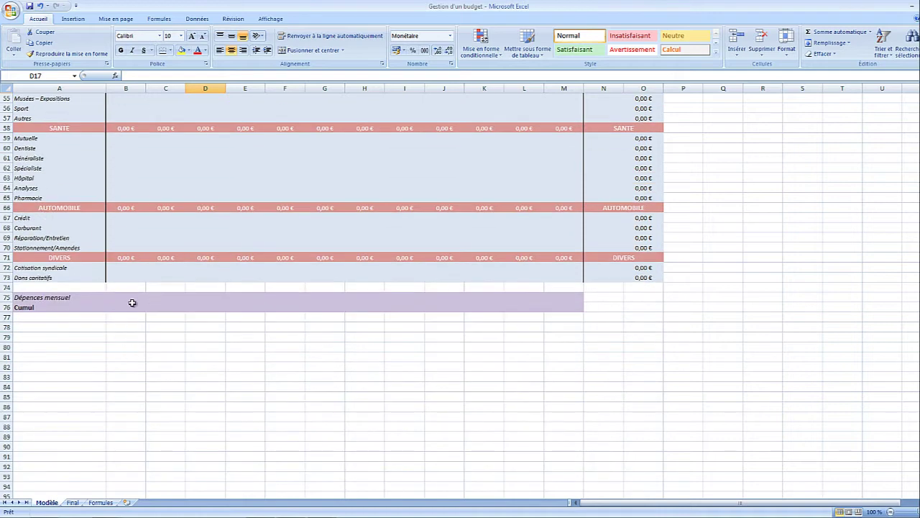
{"action": "left_click", "coordinate": [130, 297]}
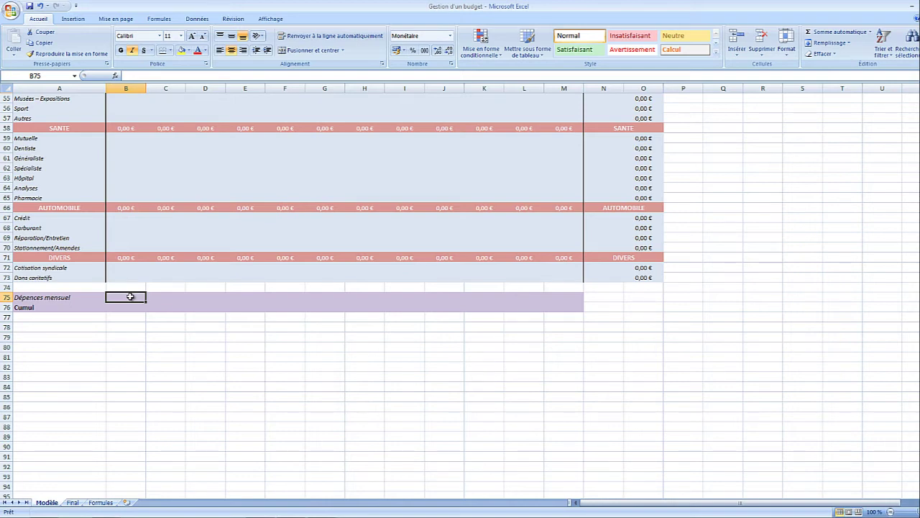
{"action": "type", "text": "="}
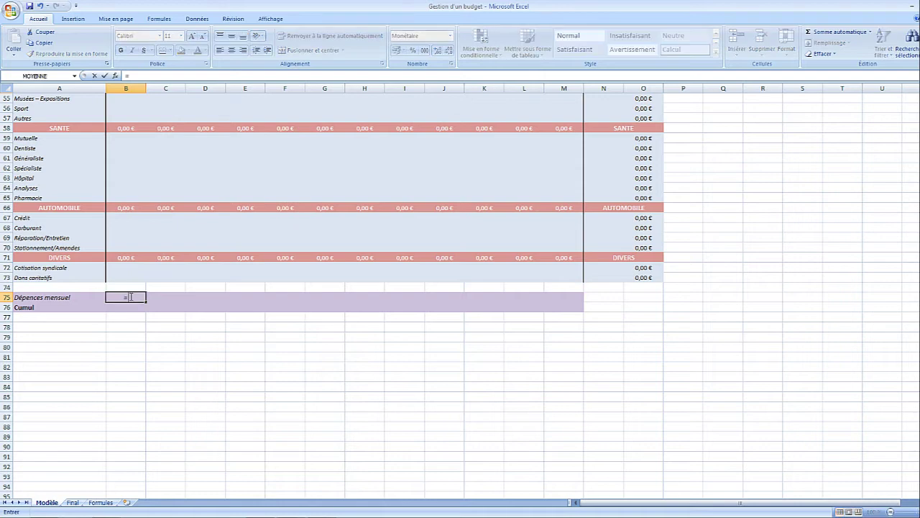
{"action": "key", "text": "Escape"}
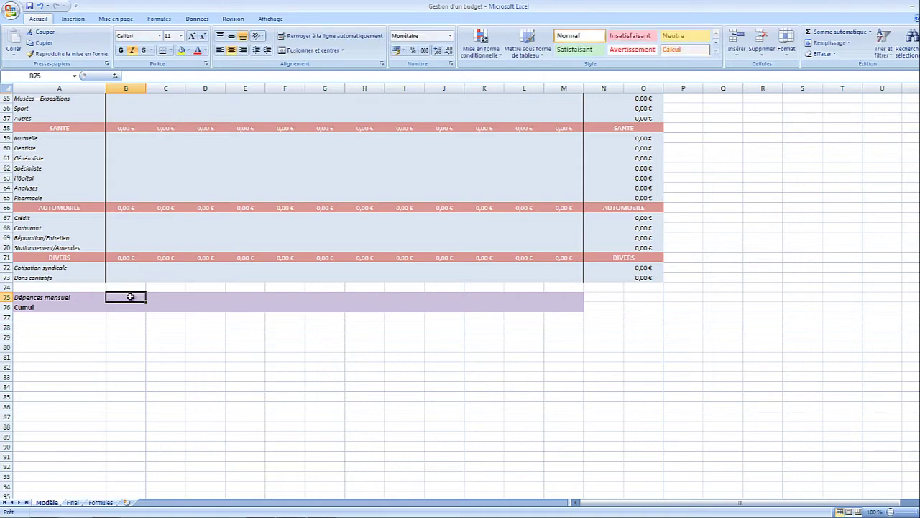
Start a SOMME formula across B75:M75 in the Dépences mensuel row with the January subtotals B2, B8, B16 and B21
{"action": "left_click_drag", "start_coordinate": [130, 296], "coordinate": [566, 294]}
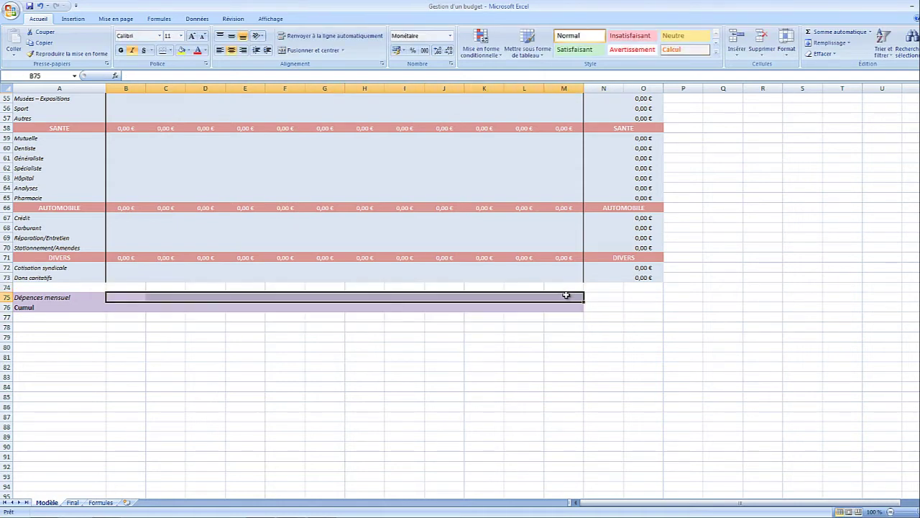
{"action": "type", "text": "=somm"}
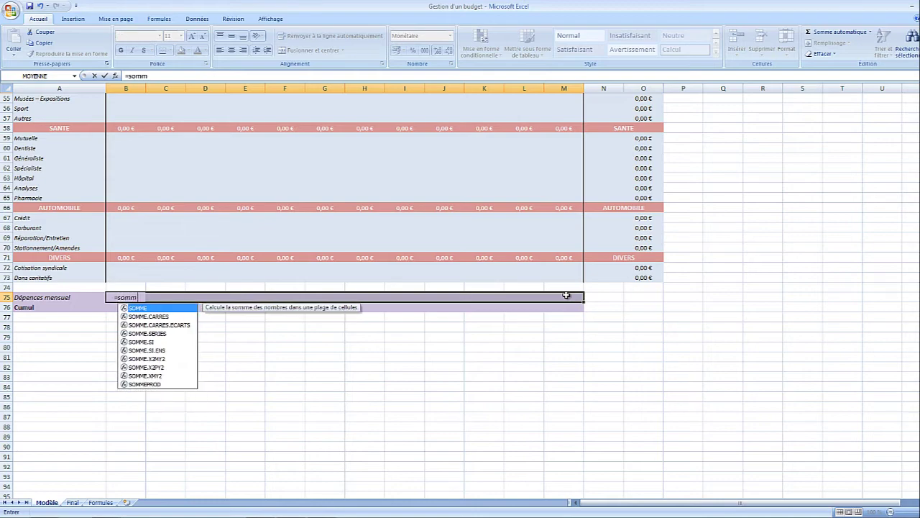
{"action": "type", "text": "e("}
{"action": "scroll", "coordinate": [554, 261], "scroll_direction": "up", "scroll_amount": 18}
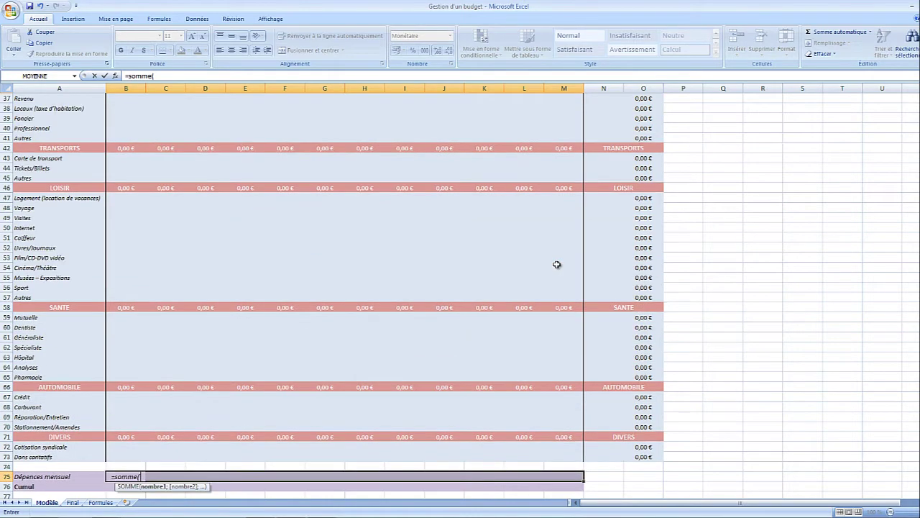
{"action": "left_click", "coordinate": [126, 108]}
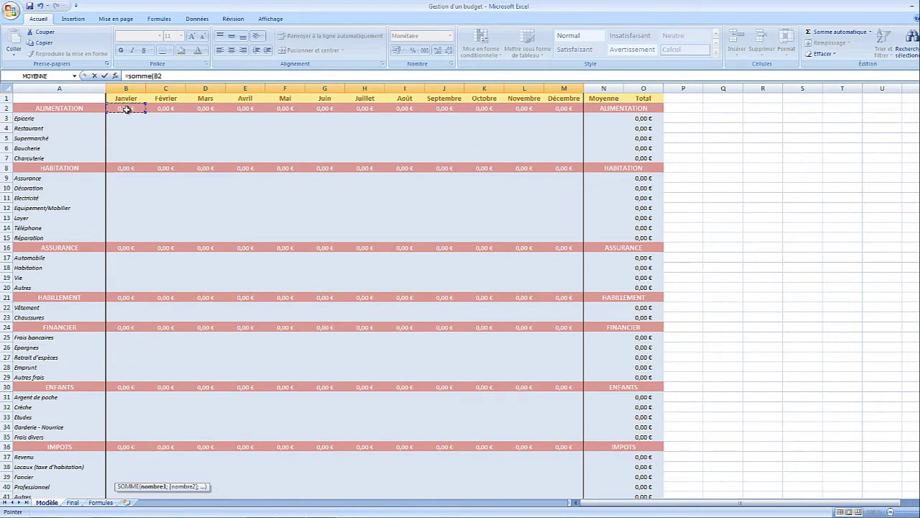
{"action": "type", "text": ";"}
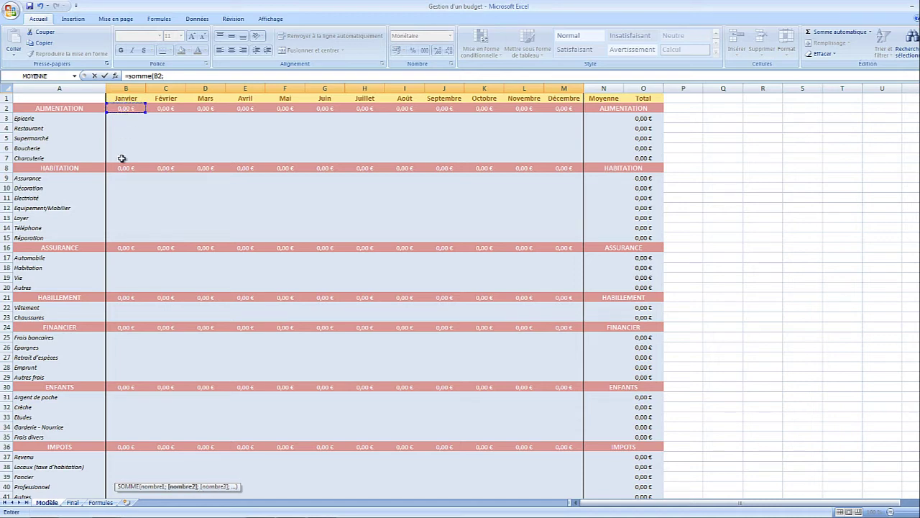
{"action": "left_click", "coordinate": [128, 168]}
{"action": "type", "text": ";"}
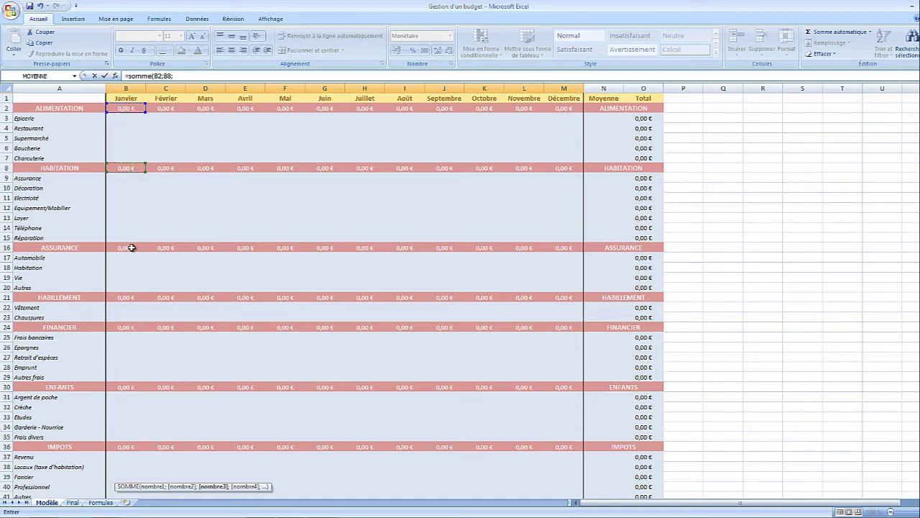
{"action": "left_click", "coordinate": [128, 248]}
{"action": "type", "text": ";"}
{"action": "left_click", "coordinate": [125, 299]}
{"action": "type", "text": ";"}
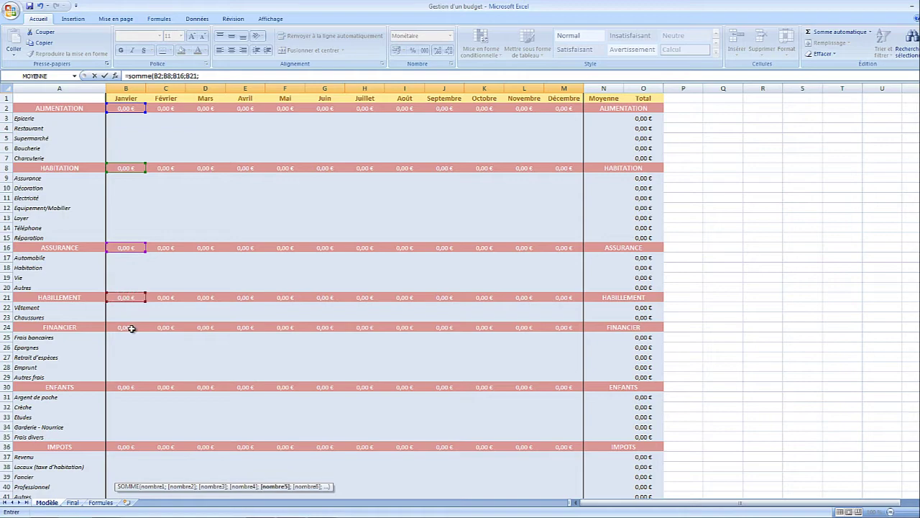
Add the January subtotals of FINANCIER, ENFANTS, TRANSPORTS and IMPOTS (B24, B30, B42, B36) to the SOMME formula
{"action": "left_click", "coordinate": [128, 327]}
{"action": "type", "text": ";"}
{"action": "left_click", "coordinate": [132, 387]}
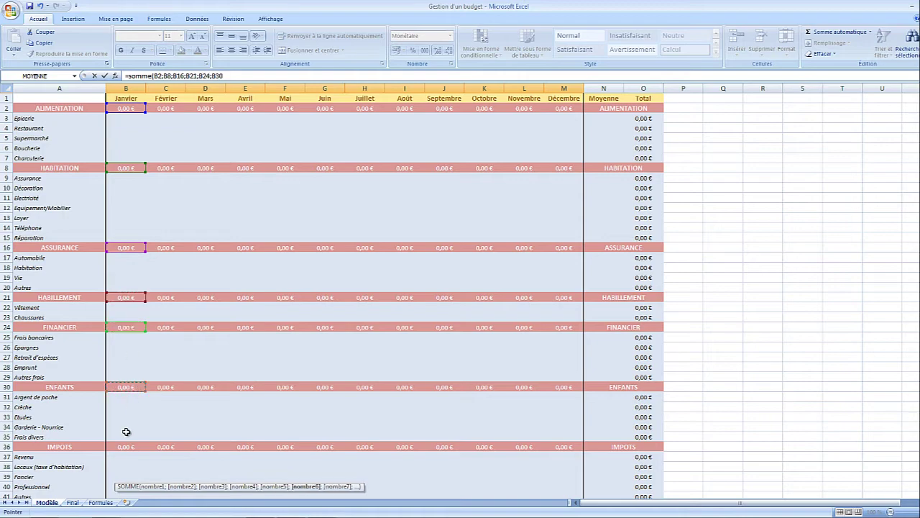
{"action": "type", "text": ";"}
{"action": "left_click", "coordinate": [127, 446]}
{"action": "scroll", "coordinate": [130, 448], "scroll_direction": "down", "scroll_amount": 1}
{"action": "scroll", "coordinate": [130, 448], "scroll_direction": "down", "scroll_amount": 10}
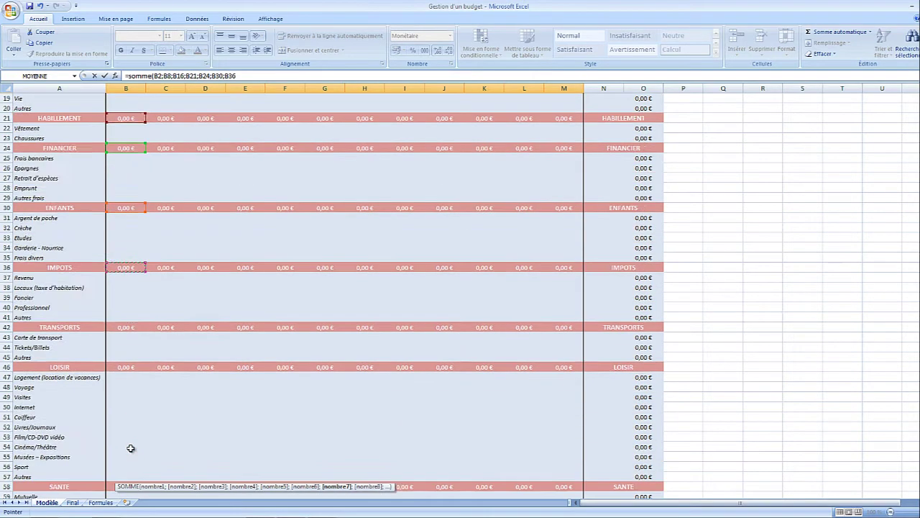
{"action": "type", "text": ";"}
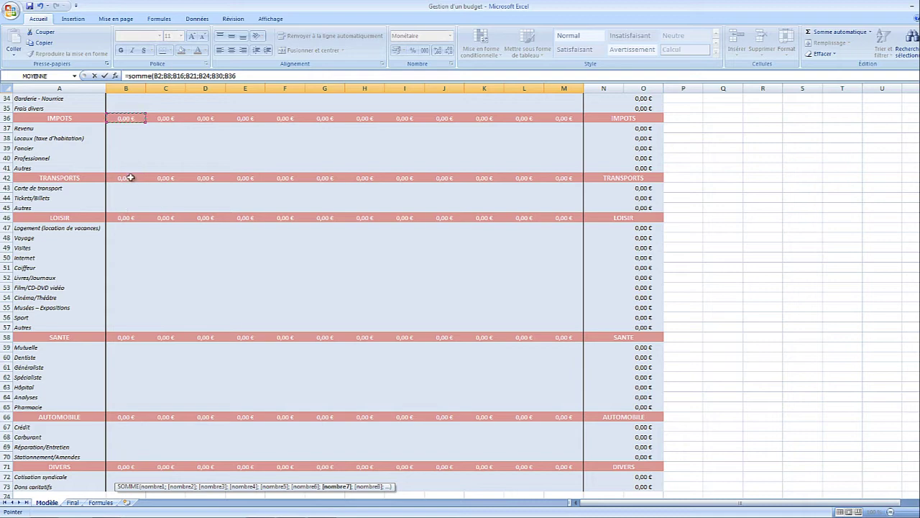
{"action": "left_click", "coordinate": [131, 177]}
{"action": "type", "text": ";"}
{"action": "left_click", "coordinate": [124, 118]}
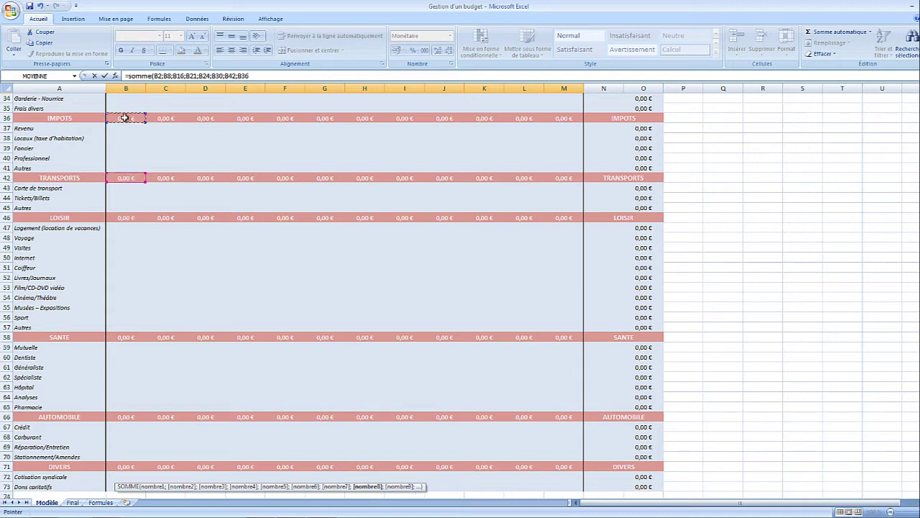
{"action": "type", "text": ";"}
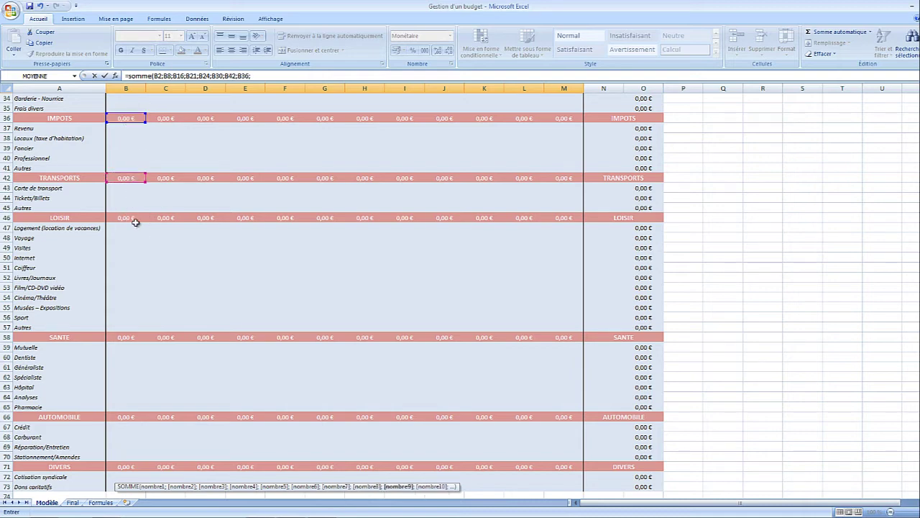
Complete the SOMME formula with subtotals B46, B58, B66 and B71, and fill it across B75:M75
{"action": "left_click", "coordinate": [135, 218]}
{"action": "type", "text": ";"}
{"action": "left_click", "coordinate": [124, 337]}
{"action": "type", "text": ";"}
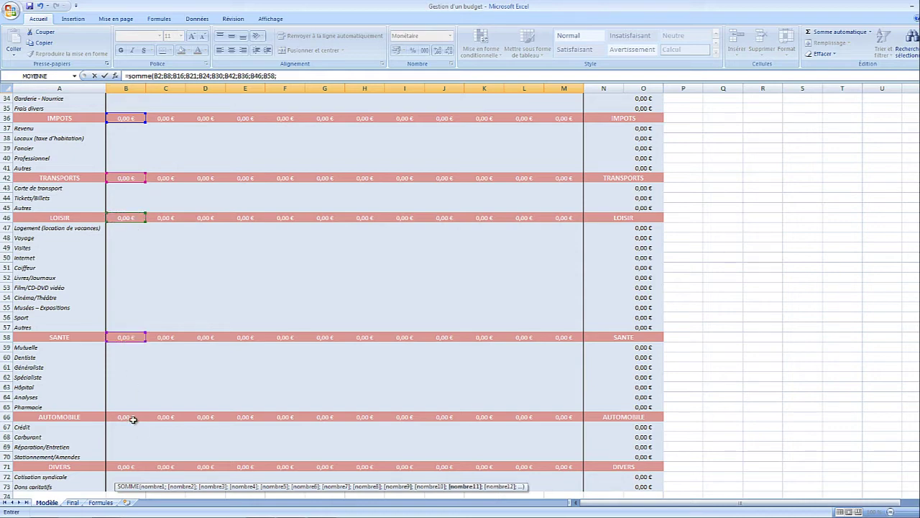
{"action": "left_click", "coordinate": [132, 417]}
{"action": "type", "text": ";"}
{"action": "left_click", "coordinate": [135, 468]}
{"action": "type", "text": ";"}
{"action": "scroll", "coordinate": [135, 470], "scroll_direction": "down", "scroll_amount": 3}
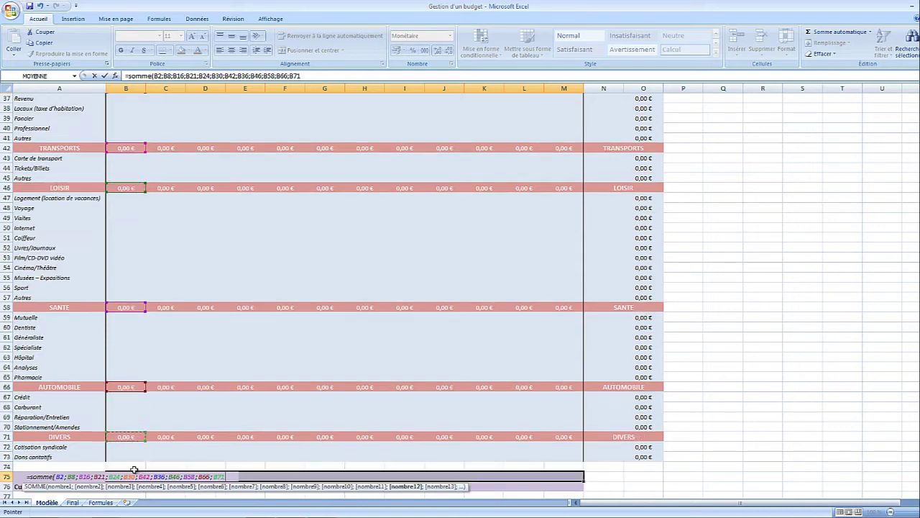
{"action": "key", "text": "BackSpace"}
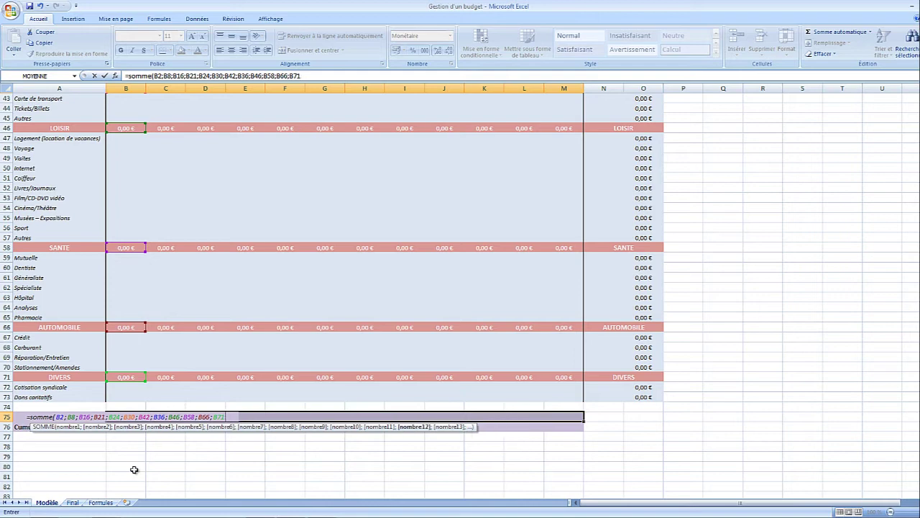
{"action": "key", "text": "ctrl+Return"}
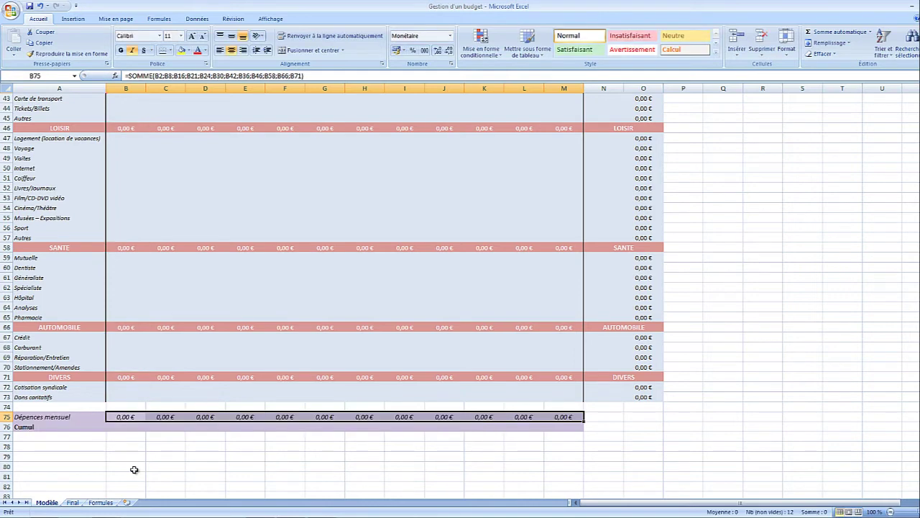
Enter =+B75 in B76 as January's Cumul value
{"action": "left_click", "coordinate": [127, 426]}
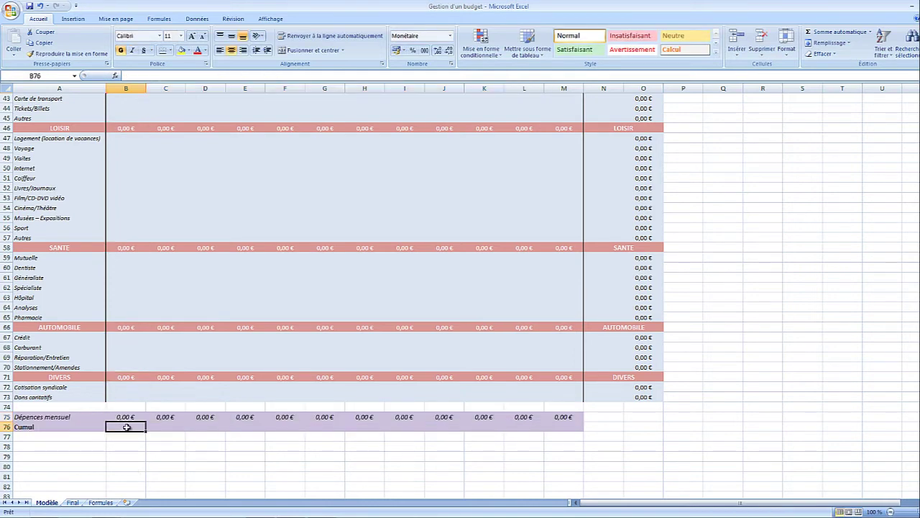
{"action": "type", "text": "=+"}
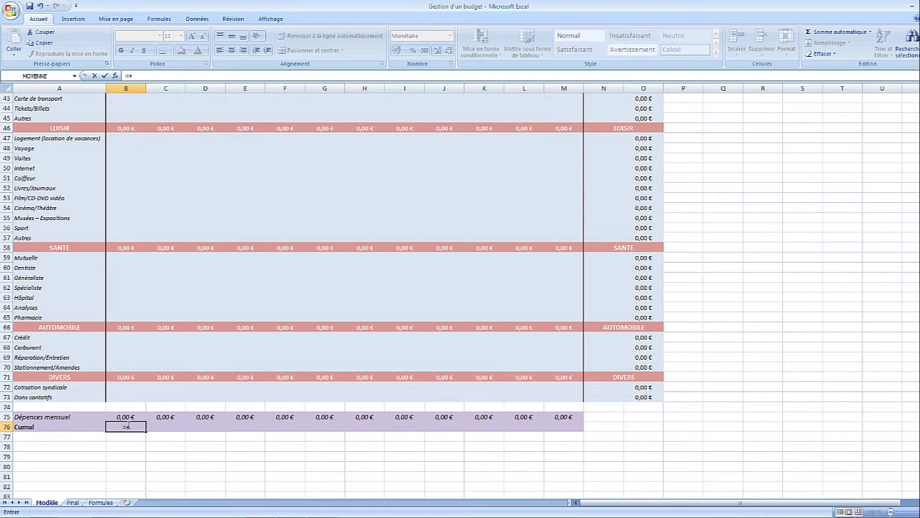
{"action": "left_click", "coordinate": [126, 417]}
{"action": "key", "text": "Return"}
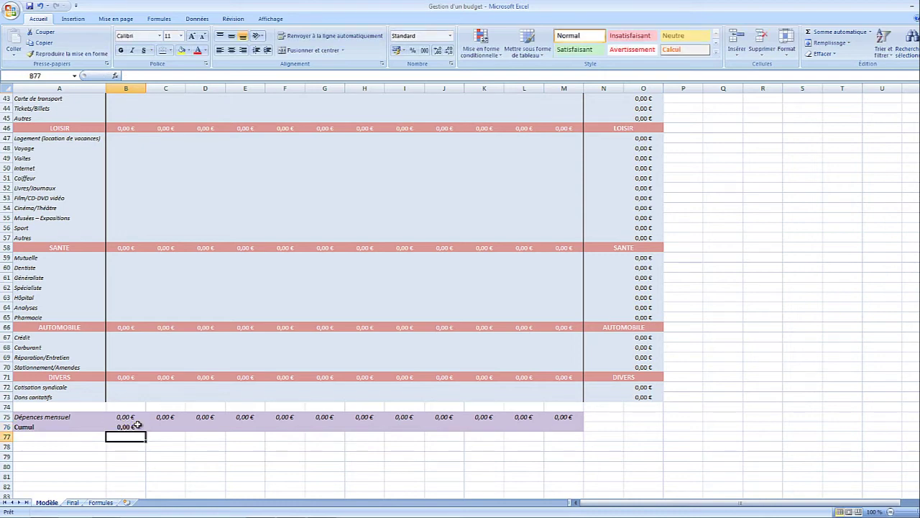
Fill the February to December cells of the Cumul row, C76:M76, with the running total =B76+C75
{"action": "left_click_drag", "start_coordinate": [164, 426], "coordinate": [575, 430]}
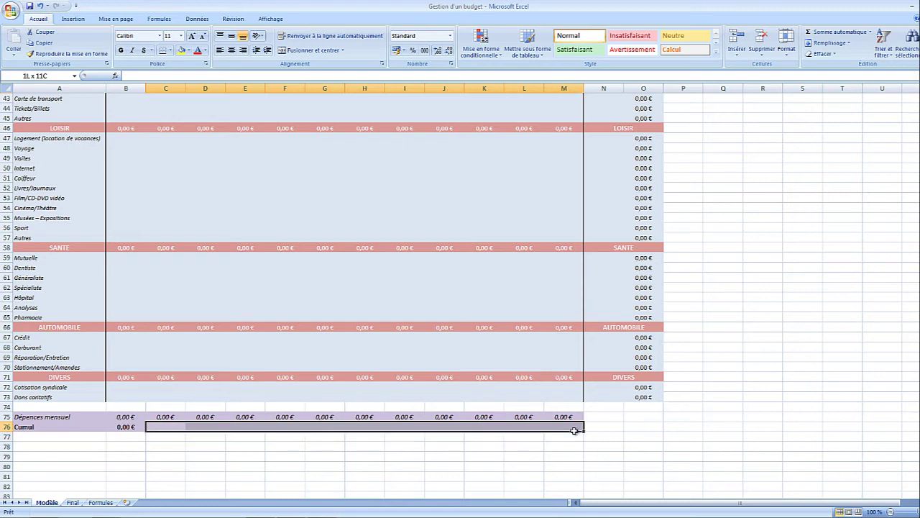
{"action": "left_click", "coordinate": [206, 77]}
{"action": "type", "text": "="}
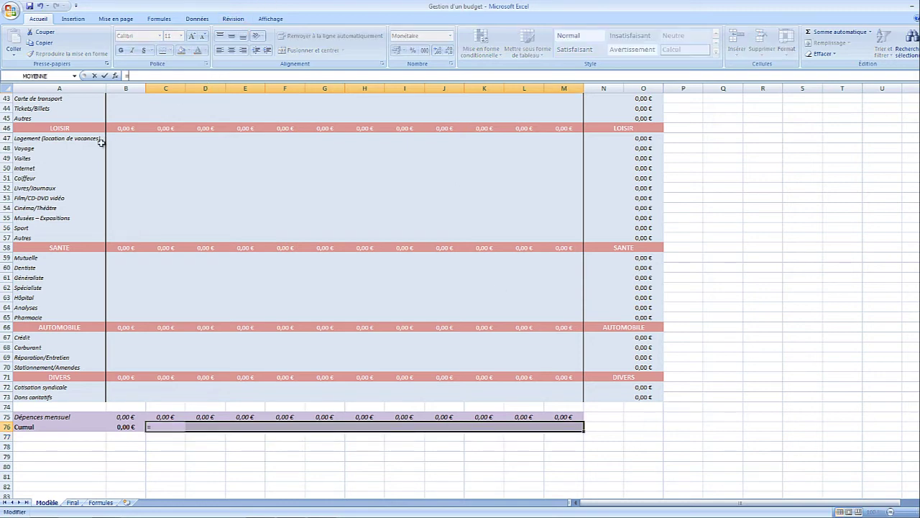
{"action": "left_click", "coordinate": [127, 426]}
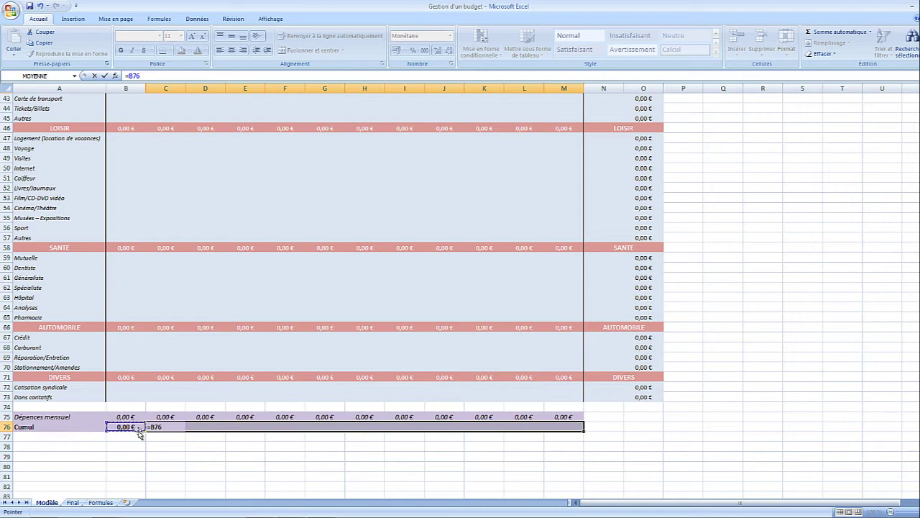
{"action": "type", "text": "+"}
{"action": "left_click", "coordinate": [167, 417]}
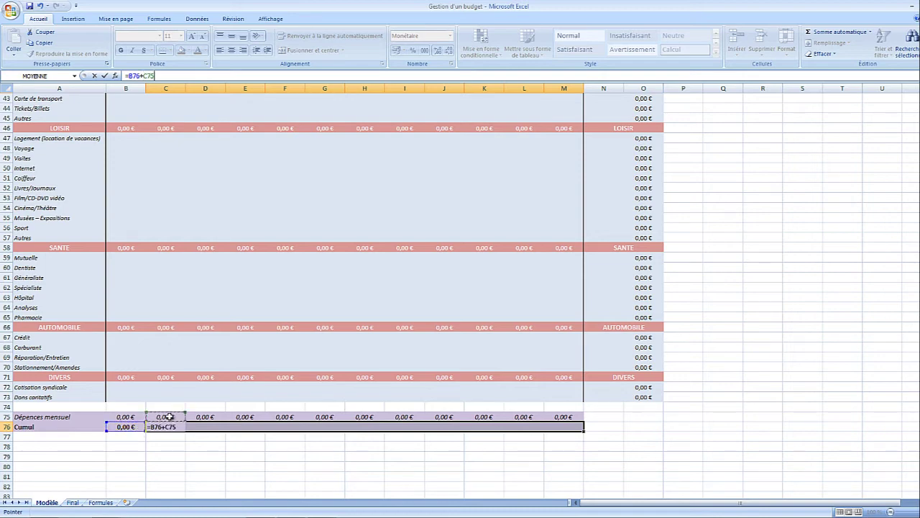
{"action": "key", "text": "ctrl+Return"}
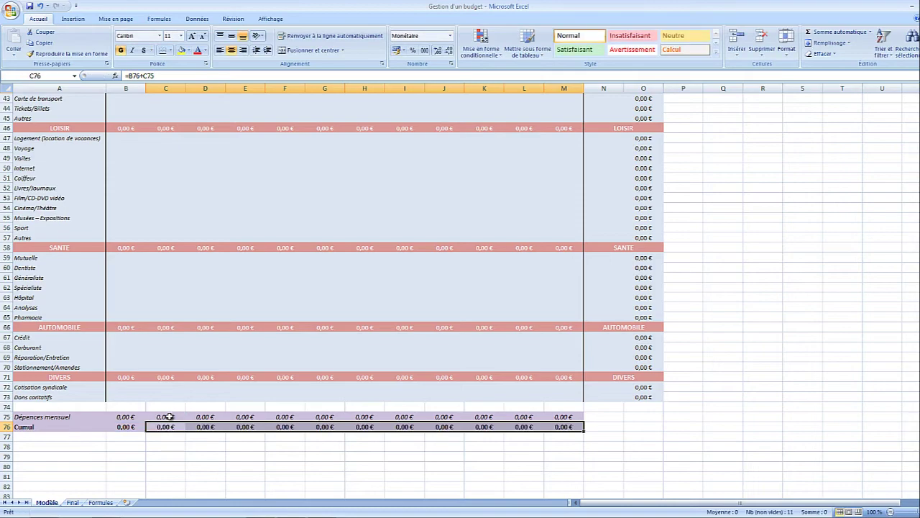
Try the average formula =MOYENNE(B62:M62) in N62, the Moyenne cell of the Spécialiste row
{"action": "scroll", "coordinate": [169, 416], "scroll_direction": "up", "scroll_amount": 3}
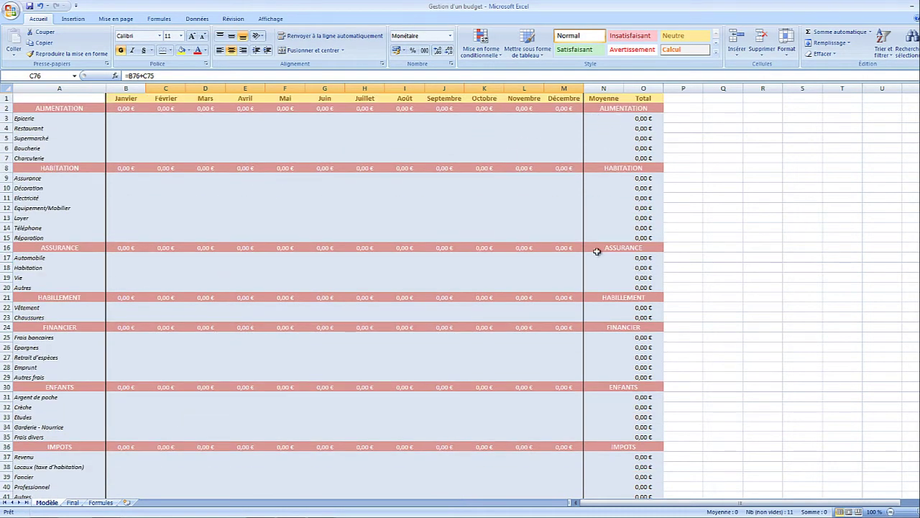
{"action": "scroll", "coordinate": [595, 252], "scroll_direction": "down", "scroll_amount": 11}
{"action": "scroll", "coordinate": [631, 424], "scroll_direction": "down", "scroll_amount": 5}
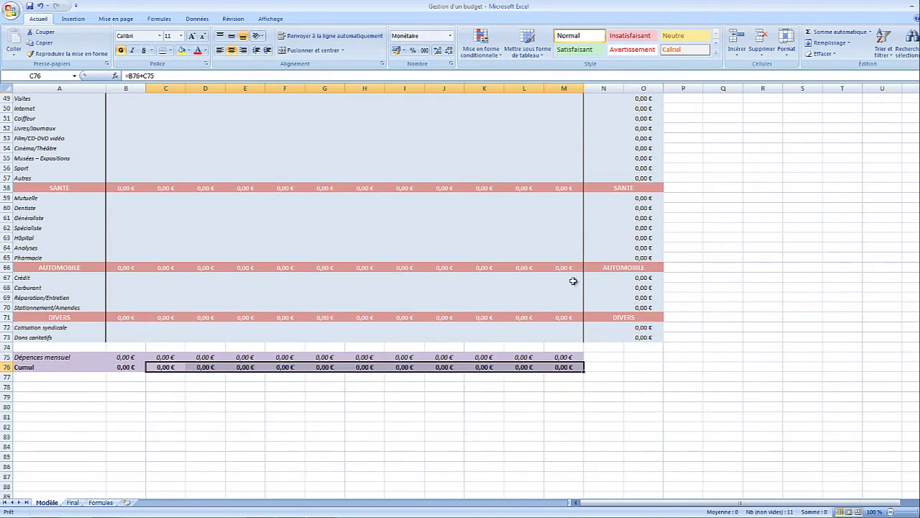
{"action": "left_click", "coordinate": [602, 225]}
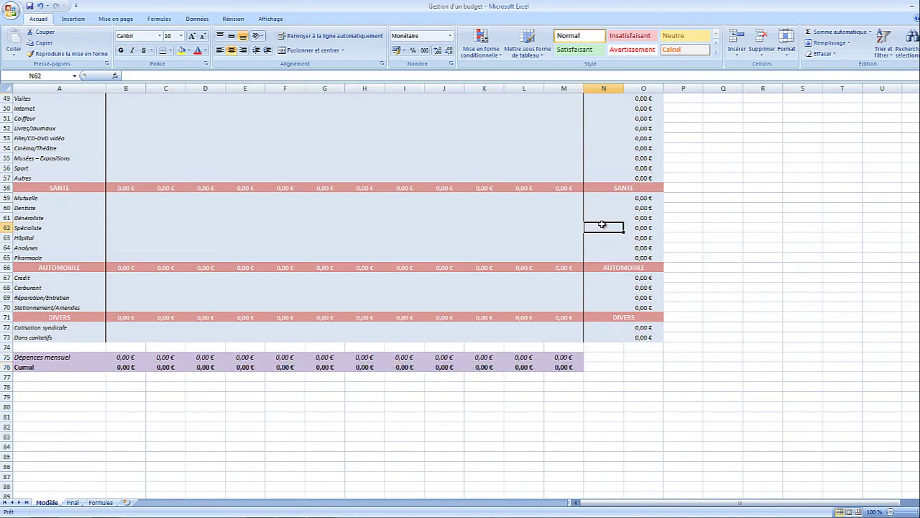
{"action": "left_click", "coordinate": [870, 32]}
{"action": "left_click", "coordinate": [830, 55]}
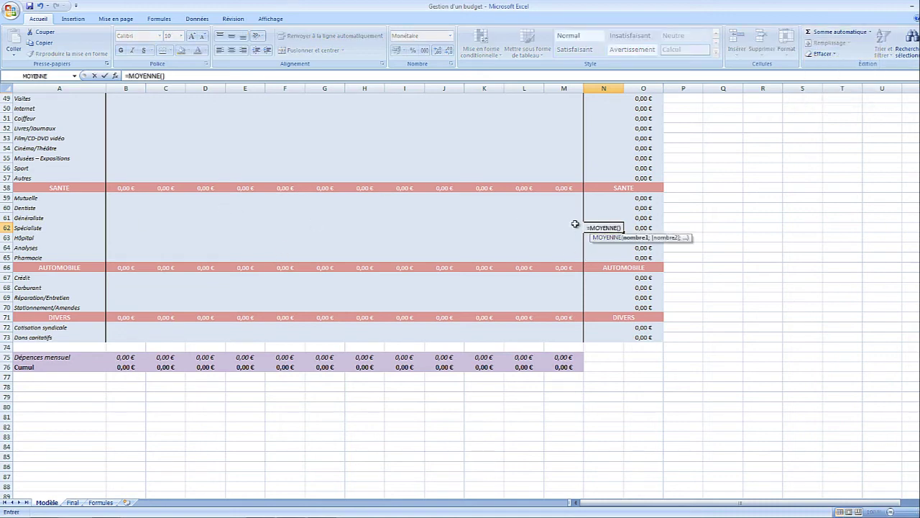
{"action": "left_click_drag", "start_coordinate": [575, 225], "coordinate": [128, 228]}
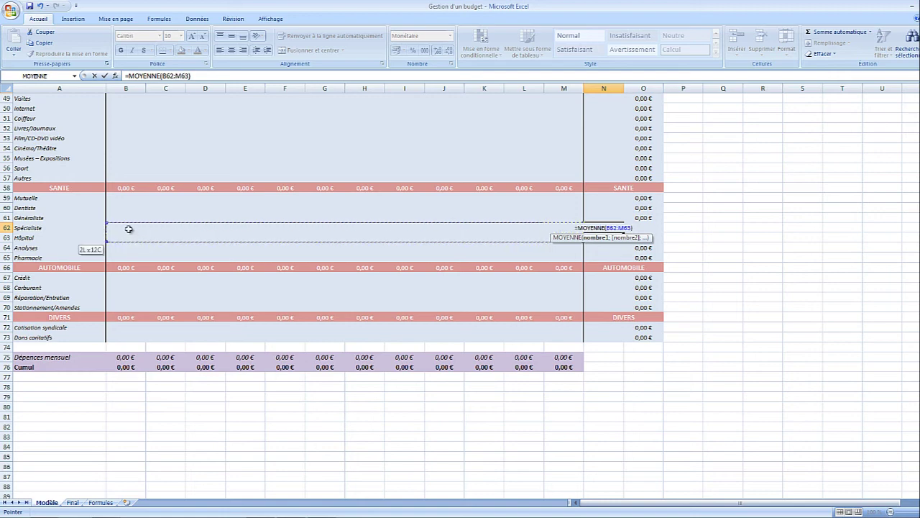
{"action": "key", "text": "Return"}
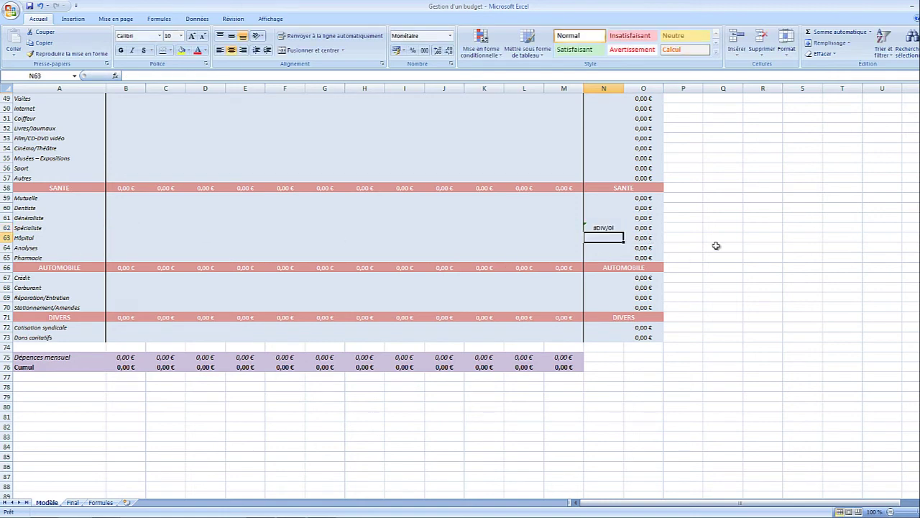
Delete the average formula from N62 in the Spécialiste row
{"action": "left_click", "coordinate": [603, 228]}
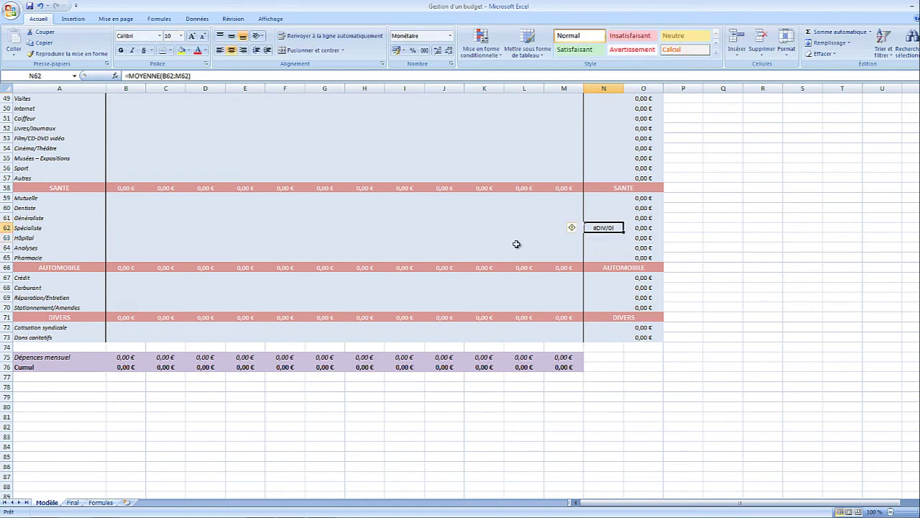
{"action": "left_click", "coordinate": [329, 230]}
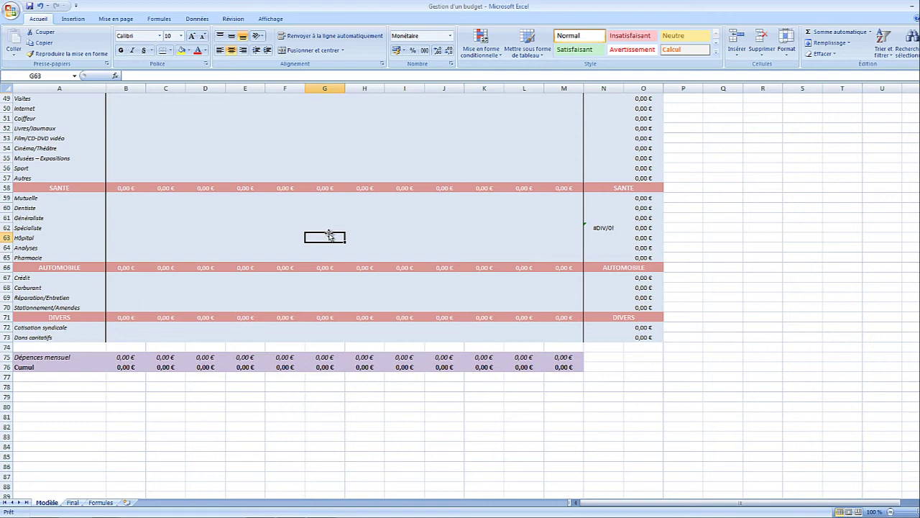
{"action": "left_click", "coordinate": [603, 228]}
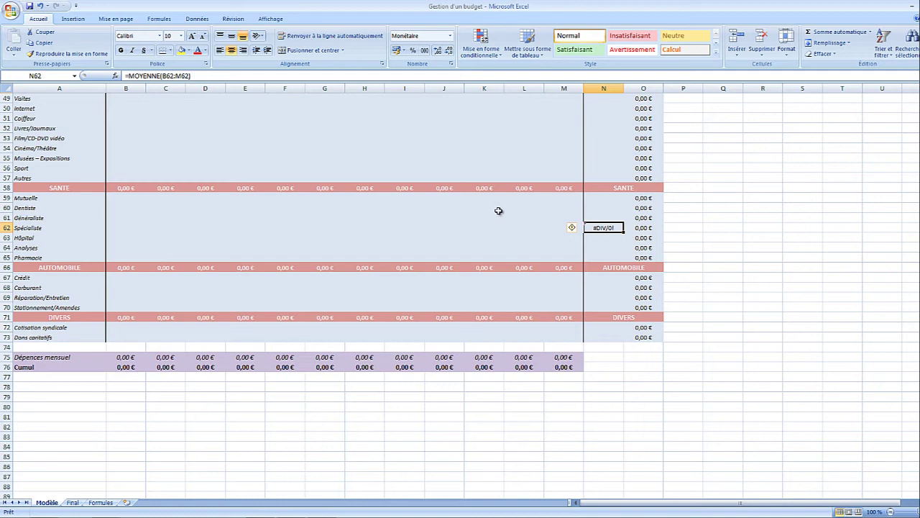
{"action": "key", "text": "Delete"}
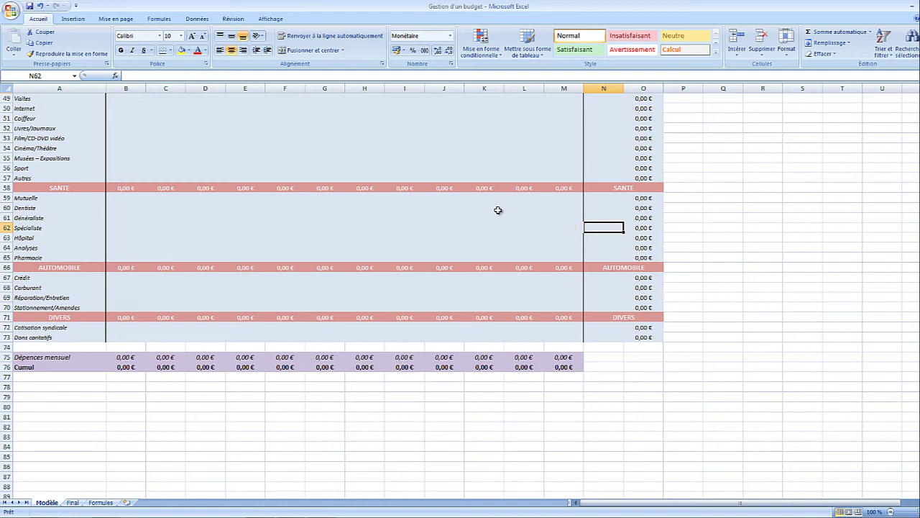
Select the Moyenne item cells of Divers, Automobile, Santé, Loisir and Transports together, leaving out the category header rows
{"action": "left_click", "coordinate": [609, 329]}
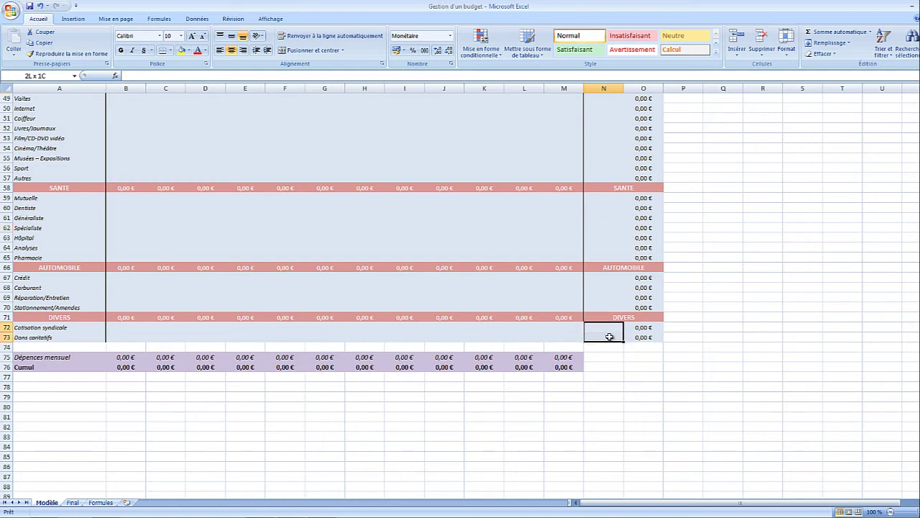
{"action": "left_click_drag", "start_coordinate": [608, 278], "coordinate": [609, 307]}
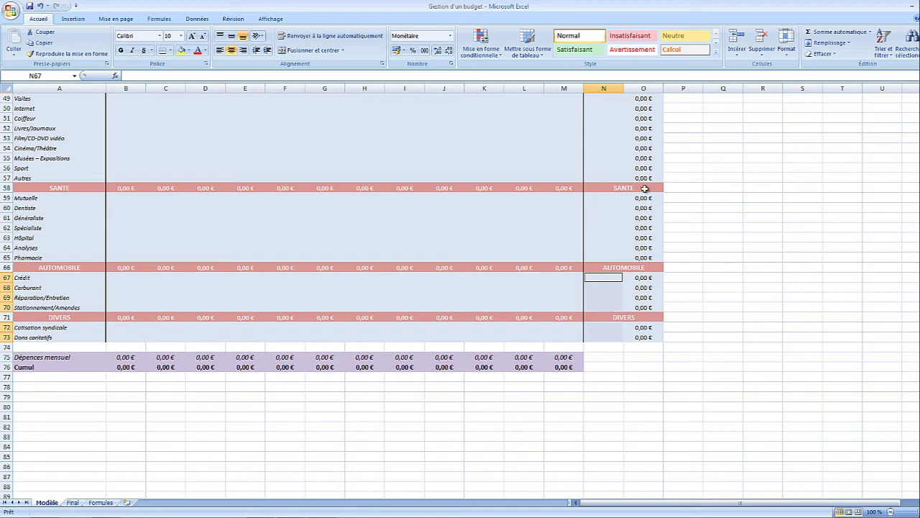
{"action": "left_click_drag", "start_coordinate": [611, 198], "coordinate": [610, 252]}
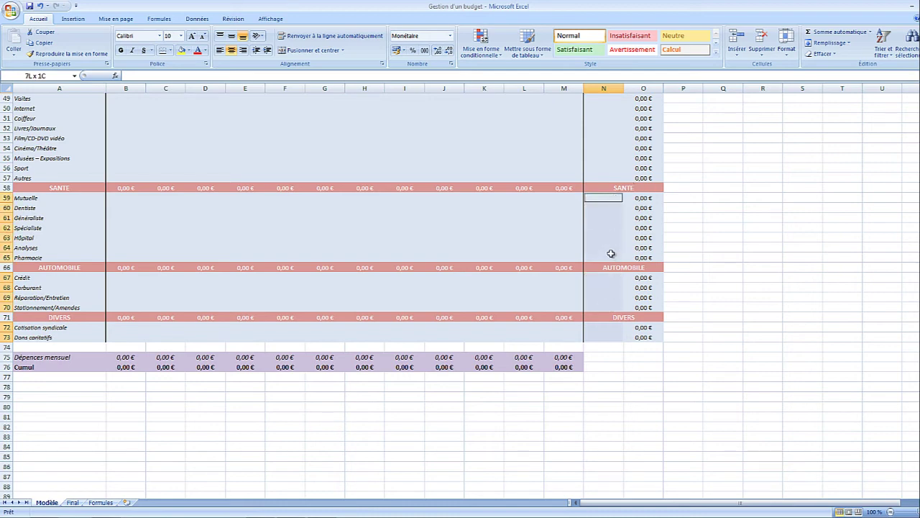
{"action": "left_click_drag", "start_coordinate": [612, 178], "coordinate": [602, 147]}
{"action": "left_click_drag", "start_coordinate": [609, 110], "coordinate": [607, 125]}
Add the Moyenne item cells of Impôts, Enfants, Financier, Habillement, Assurance, Habitation and Alimentation to the selection, ending with N3:N7
{"action": "scroll", "coordinate": [607, 125], "scroll_direction": "up", "scroll_amount": 6}
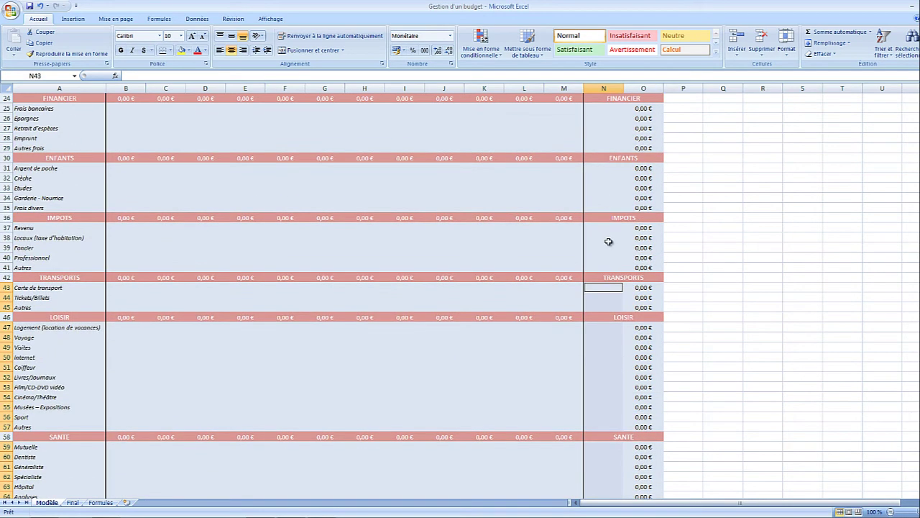
{"action": "left_click_drag", "start_coordinate": [609, 227], "coordinate": [611, 256]}
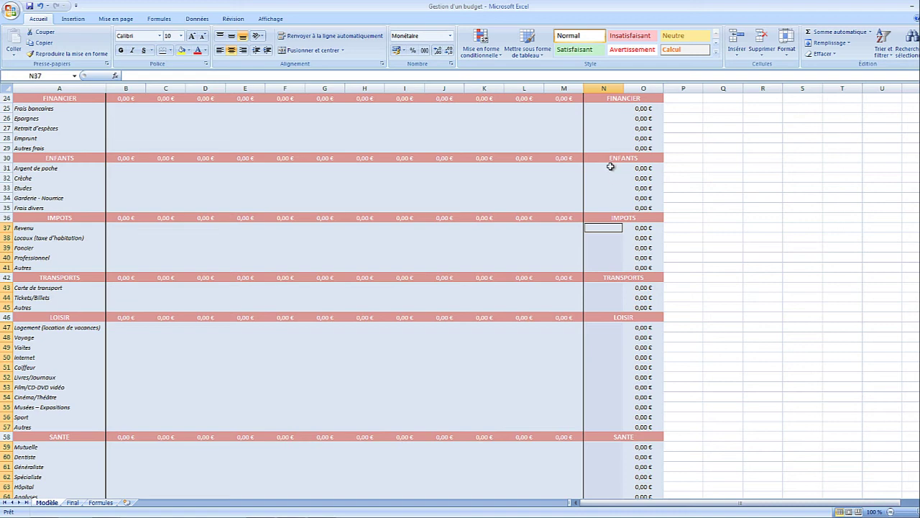
{"action": "left_click_drag", "start_coordinate": [611, 166], "coordinate": [609, 205]}
{"action": "left_click_drag", "start_coordinate": [603, 106], "coordinate": [603, 144]}
{"action": "scroll", "coordinate": [603, 144], "scroll_direction": "up", "scroll_amount": 8}
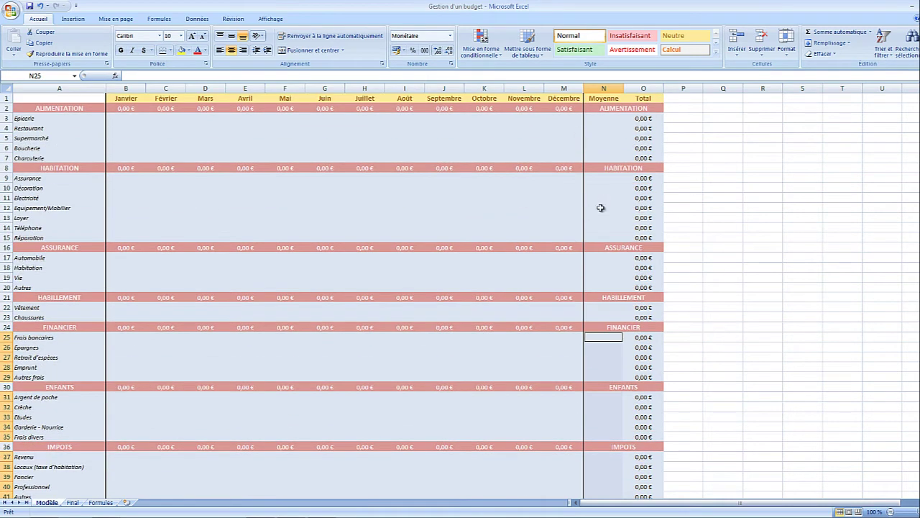
{"action": "left_click_drag", "start_coordinate": [608, 307], "coordinate": [608, 316]}
{"action": "left_click_drag", "start_coordinate": [606, 256], "coordinate": [608, 285]}
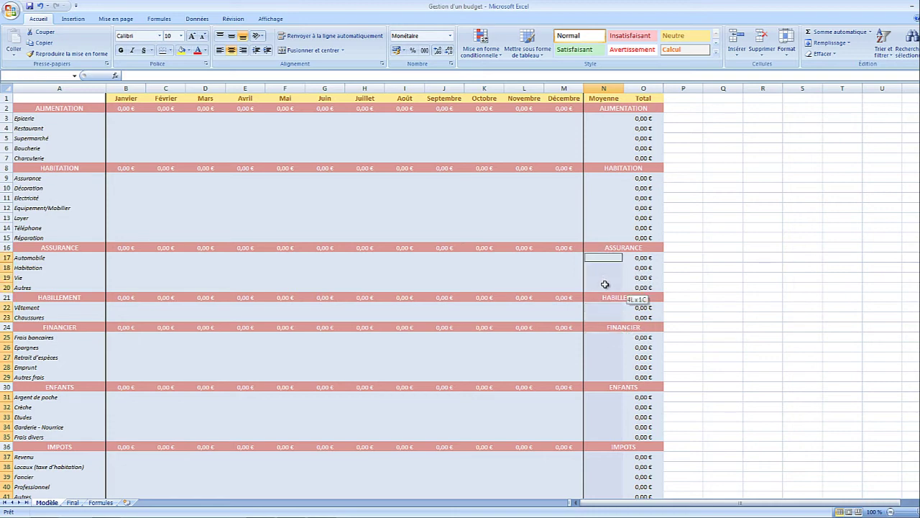
{"action": "left_click", "coordinate": [608, 178], "text": "ctrl"}
{"action": "left_click_drag", "start_coordinate": [608, 184], "coordinate": [608, 216]}
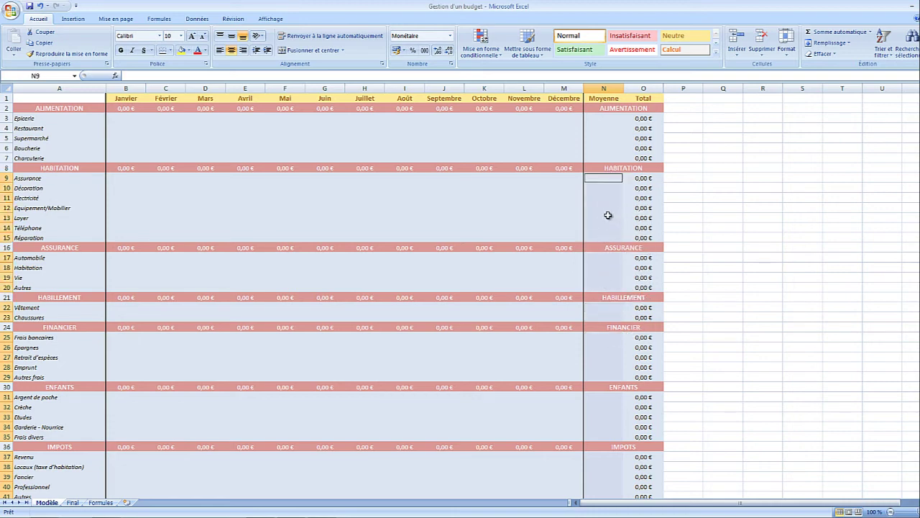
{"action": "left_click_drag", "start_coordinate": [606, 118], "coordinate": [606, 152]}
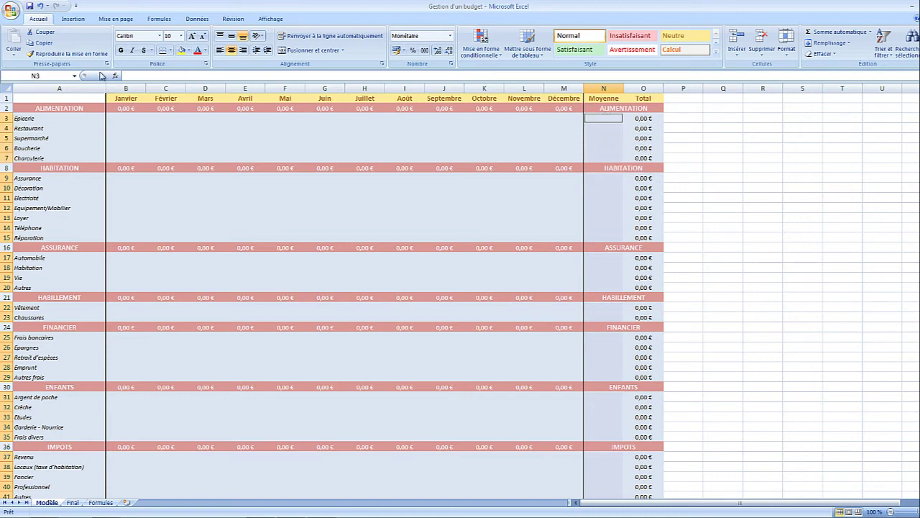
Insert the SI function into the selected Moyenne cells, starting from N3
{"action": "left_click", "coordinate": [115, 76]}
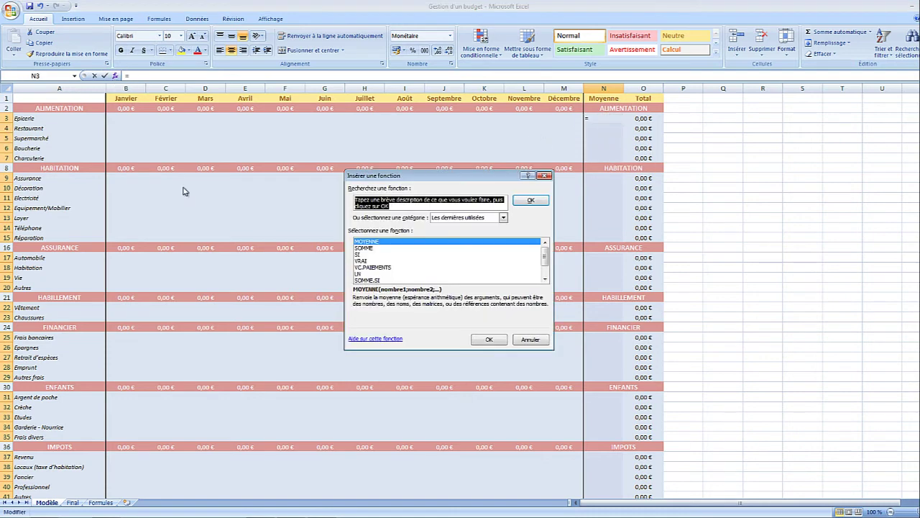
{"action": "left_click", "coordinate": [358, 254]}
{"action": "left_click", "coordinate": [488, 339]}
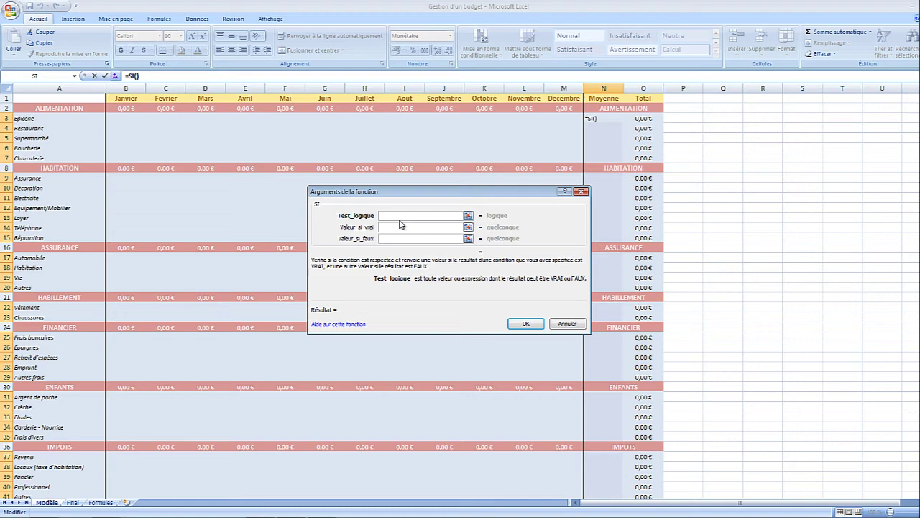
{"action": "left_click", "coordinate": [74, 76]}
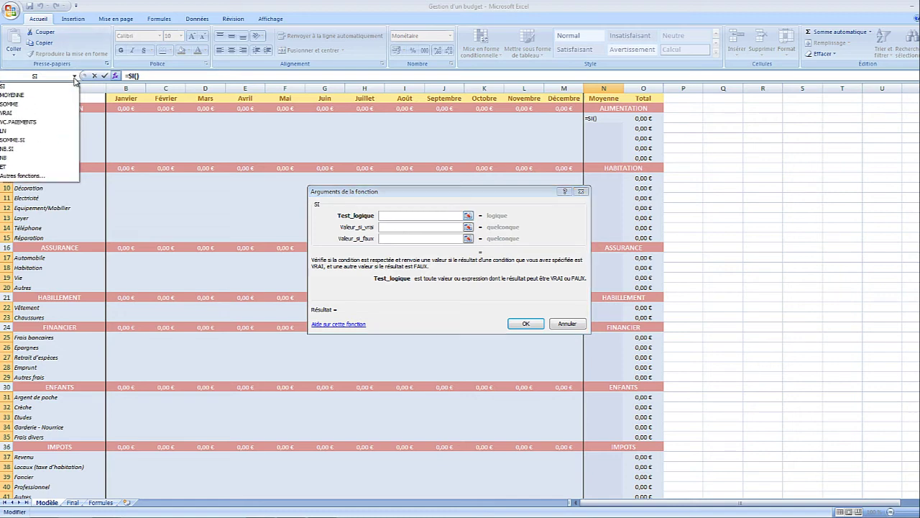
{"action": "left_click", "coordinate": [25, 101]}
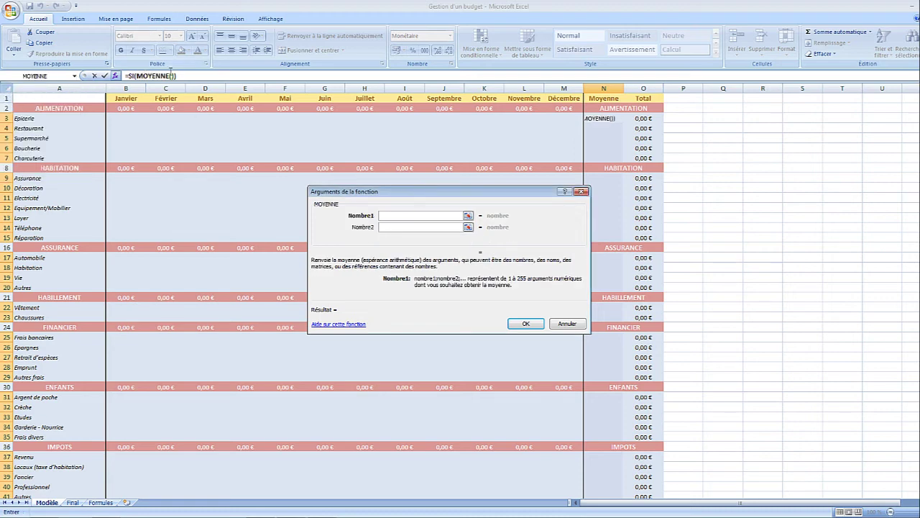
{"action": "left_click", "coordinate": [131, 75]}
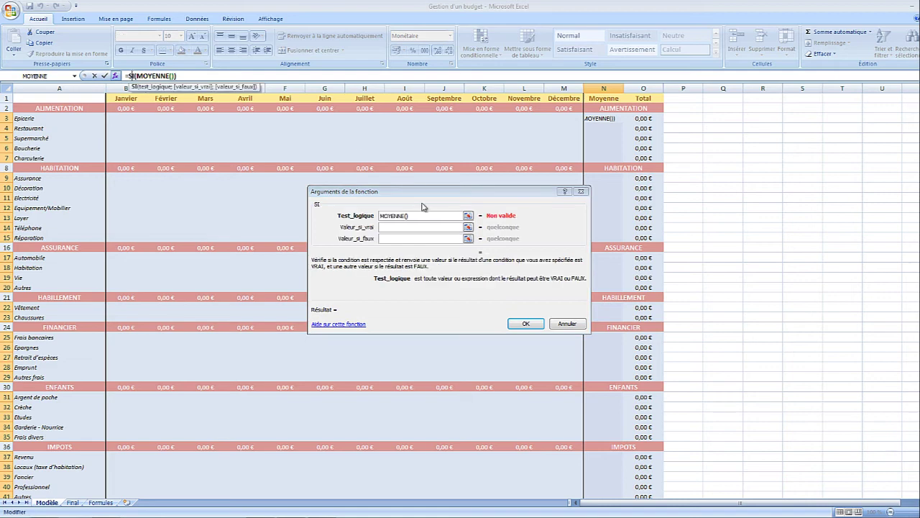
{"action": "left_click_drag", "start_coordinate": [410, 216], "coordinate": [380, 216]}
{"action": "key", "text": "BackSpace"}
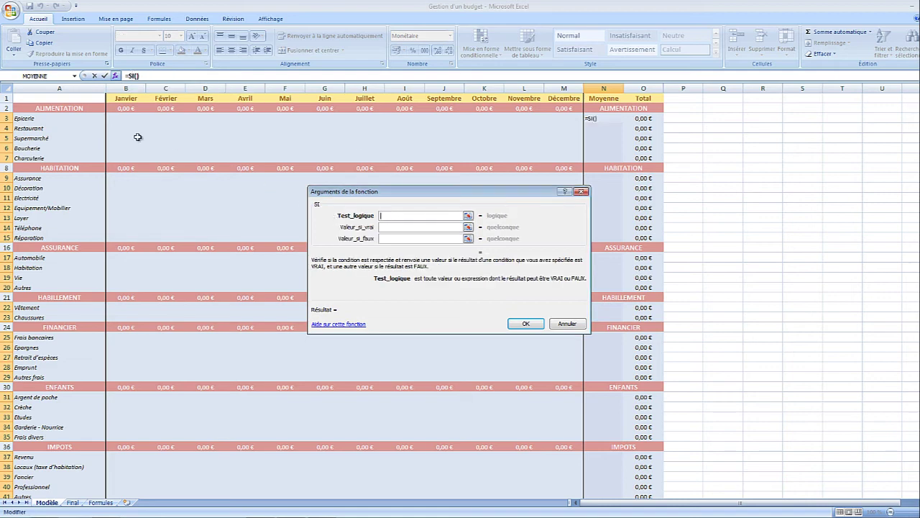
Set the logical test of the SI function to SOMME(B3:M3)>0, using a nested SOMME over January to December
{"action": "left_click", "coordinate": [75, 76]}
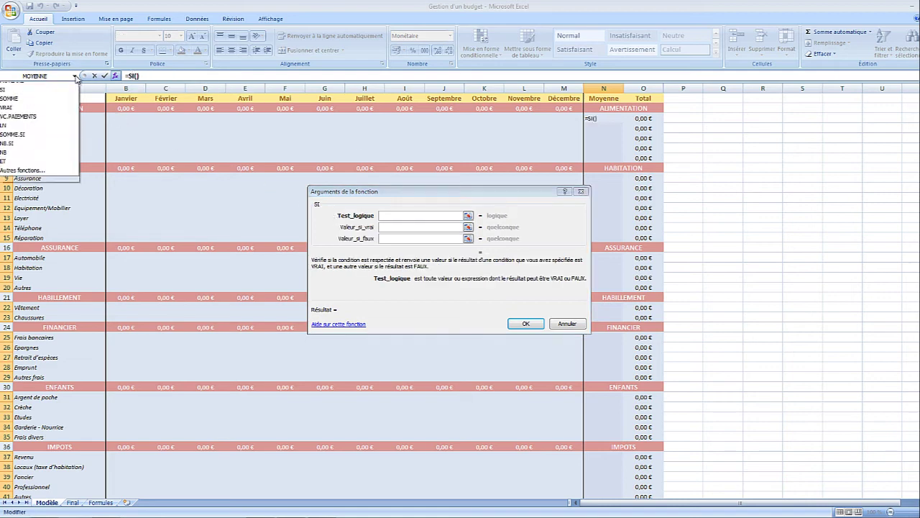
{"action": "left_click", "coordinate": [22, 104]}
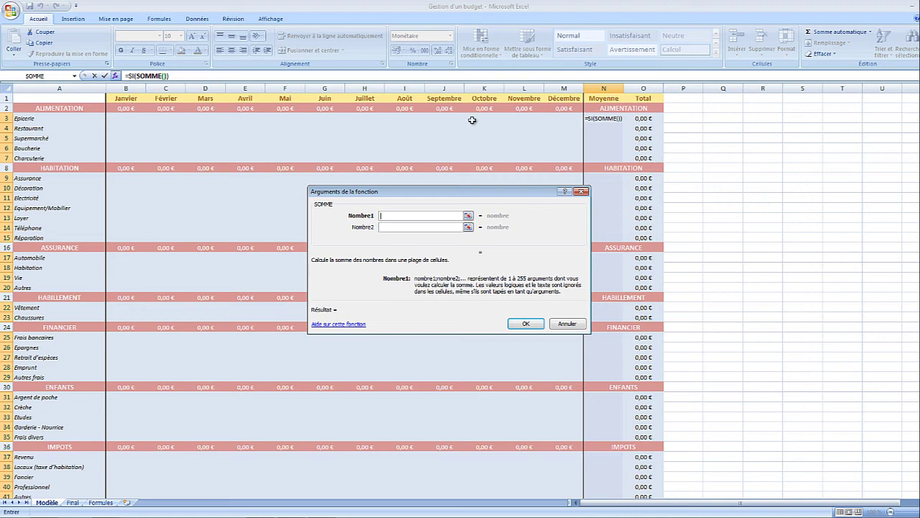
{"action": "left_click_drag", "start_coordinate": [575, 118], "coordinate": [141, 117]}
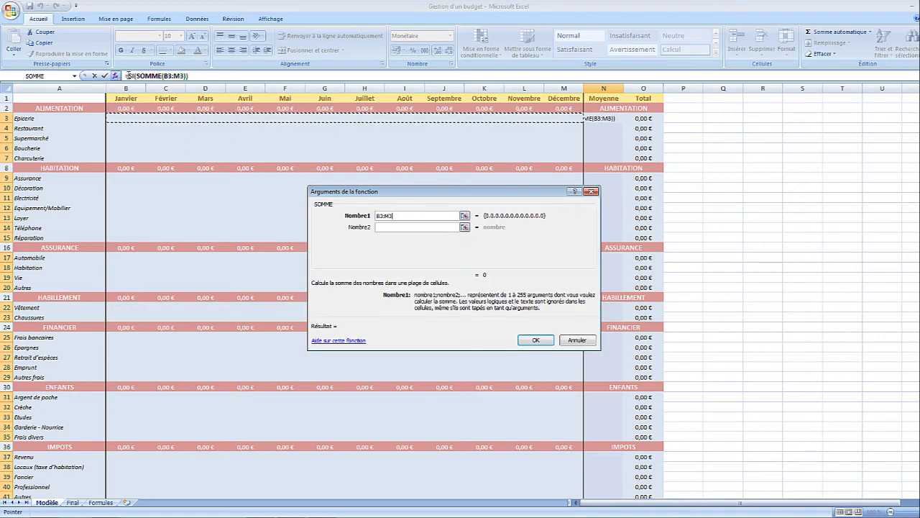
{"action": "left_click", "coordinate": [129, 75]}
{"action": "left_click", "coordinate": [388, 228]}
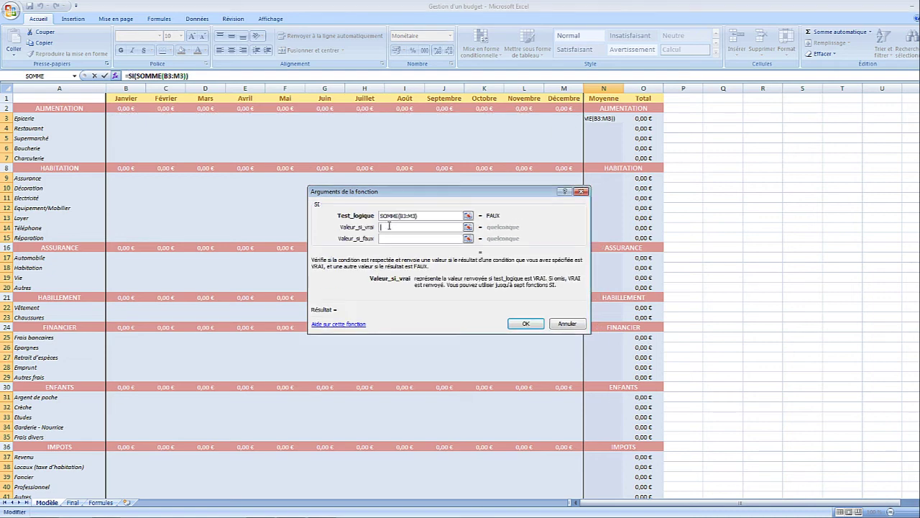
{"action": "left_click", "coordinate": [424, 216]}
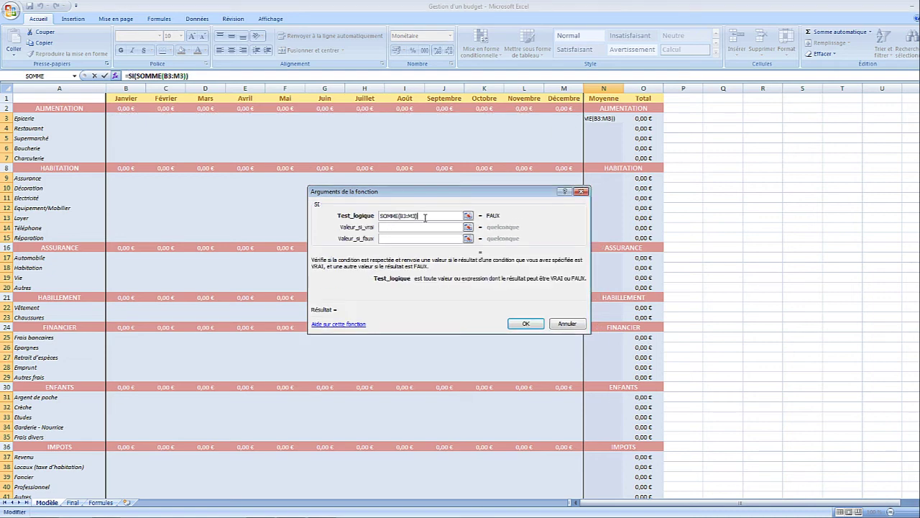
{"action": "type", "text": ">0"}
Set the value-if-true argument of the SI function to the nested average MOYENNE(B3:M3)
{"action": "left_click", "coordinate": [396, 229]}
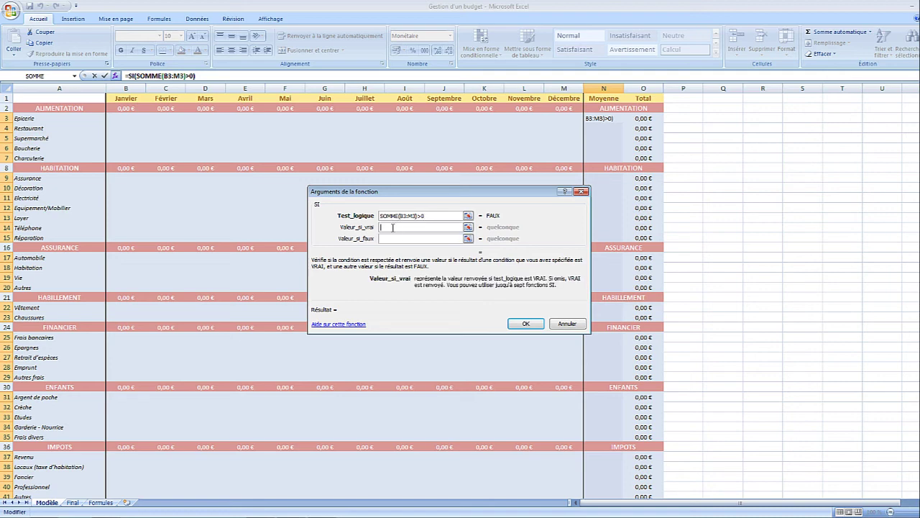
{"action": "left_click", "coordinate": [75, 76]}
{"action": "left_click", "coordinate": [32, 98]}
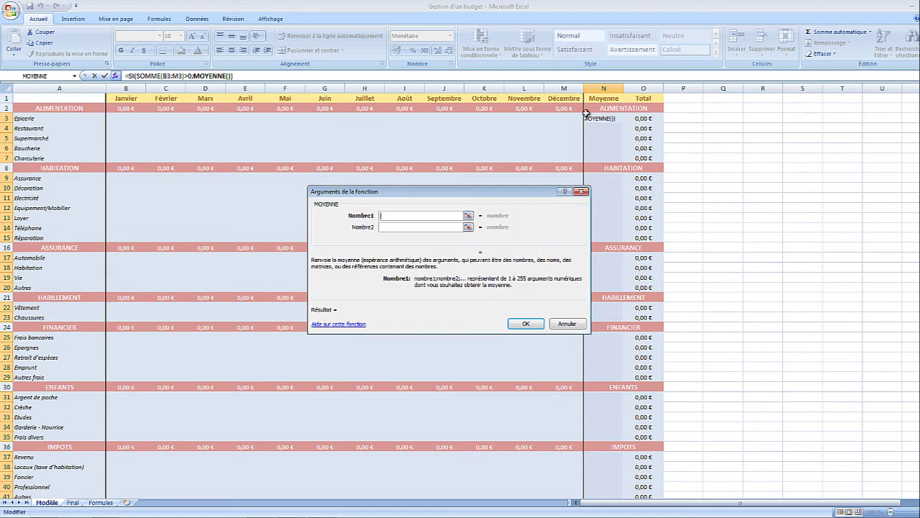
{"action": "left_click_drag", "start_coordinate": [564, 118], "coordinate": [133, 118]}
{"action": "left_click", "coordinate": [134, 76]}
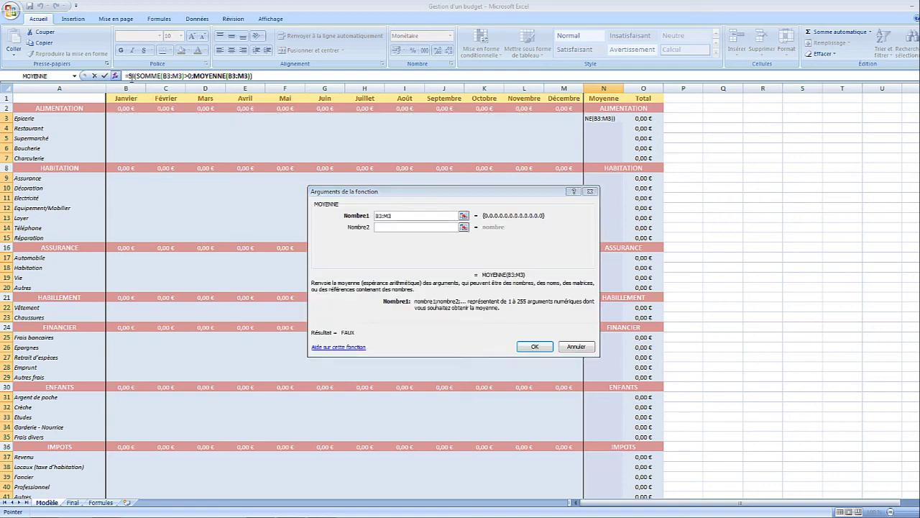
Set the value-if-false argument to 0 and apply =SI(SOMME(B3:M3)>0;MOYENNE(B3:M3);0) to all selected Moyenne cells
{"action": "left_click", "coordinate": [425, 239]}
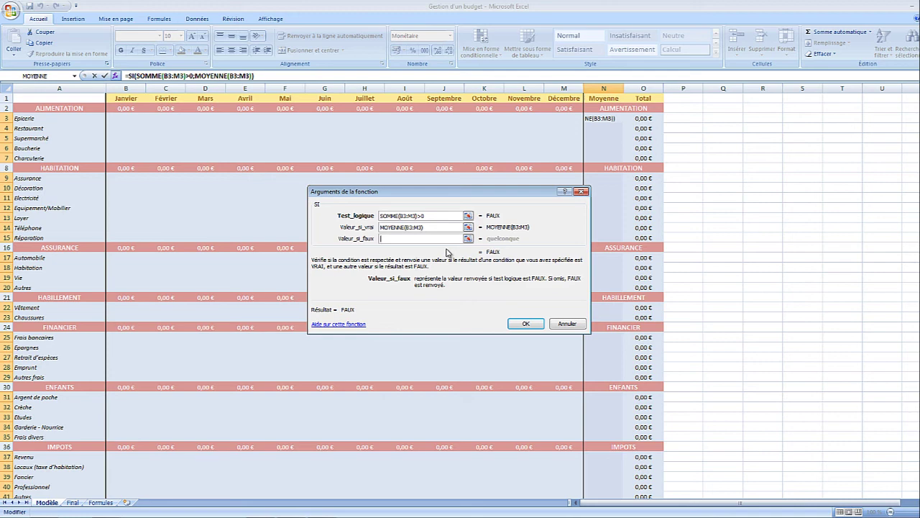
{"action": "type", "text": "0"}
{"action": "key", "text": "BackSpace"}
{"action": "type", "text": "--"}
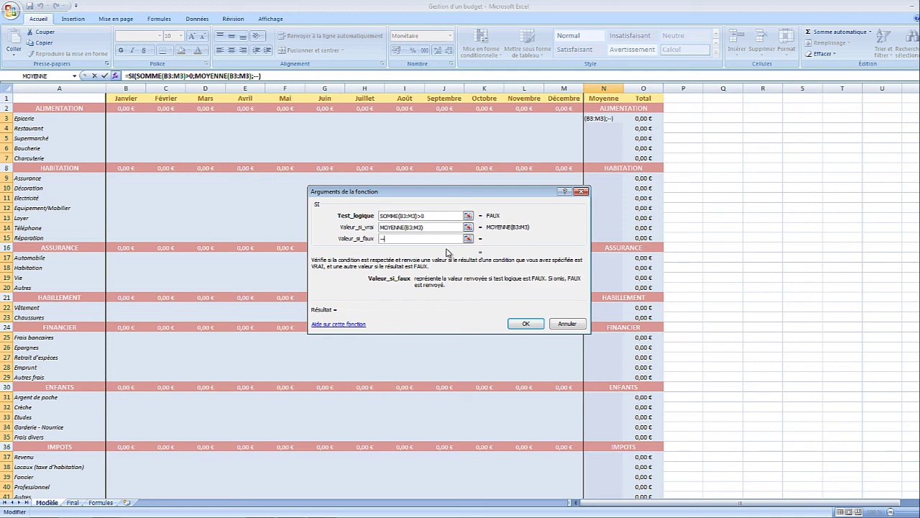
{"action": "key", "text": "BackSpace"}
{"action": "key", "text": "BackSpace"}
{"action": "type", "text": "00"}
{"action": "key", "text": "BackSpace"}
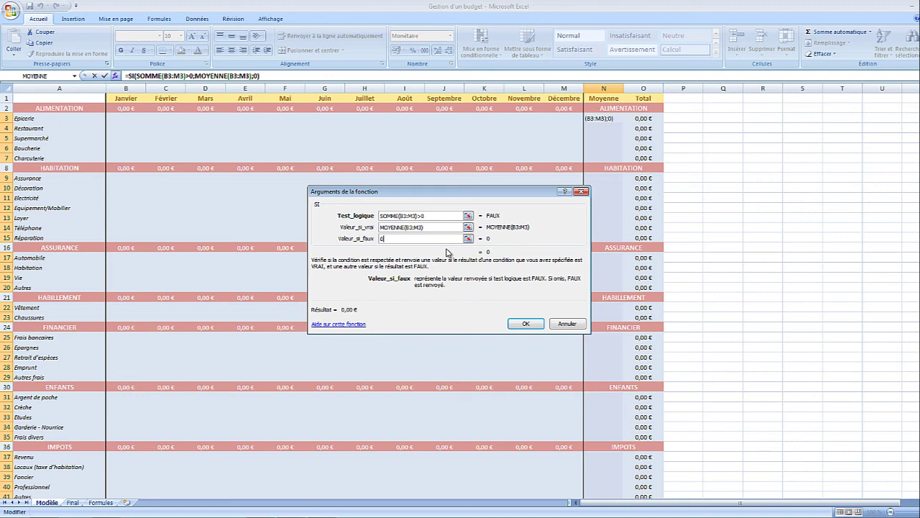
{"action": "left_click", "coordinate": [524, 324]}
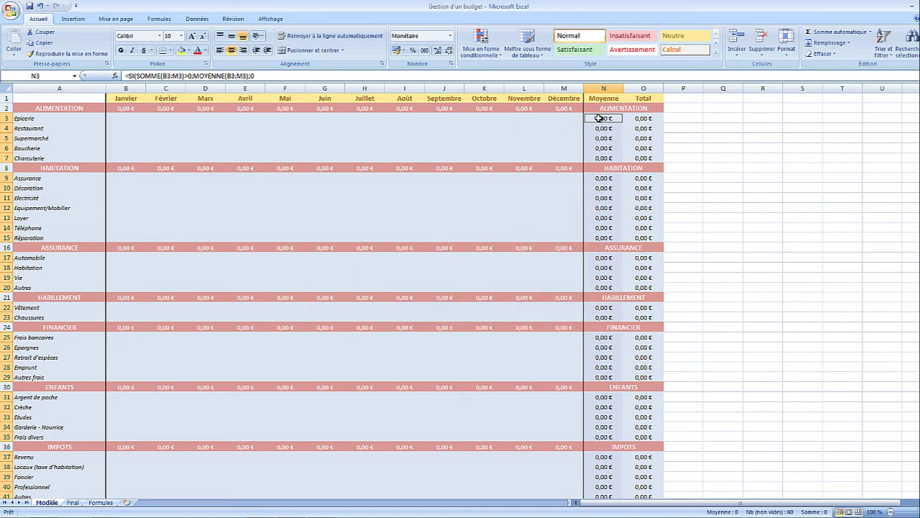
Enter test amounts in the Epicerie row: 100 for Juillet in H3 and 200 for Septembre in J3
{"action": "left_click", "coordinate": [365, 122]}
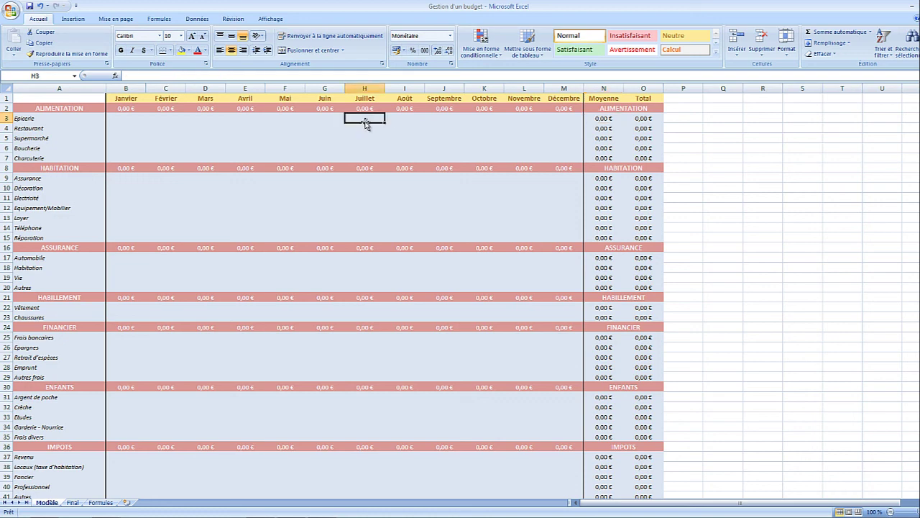
{"action": "type", "text": "10"}
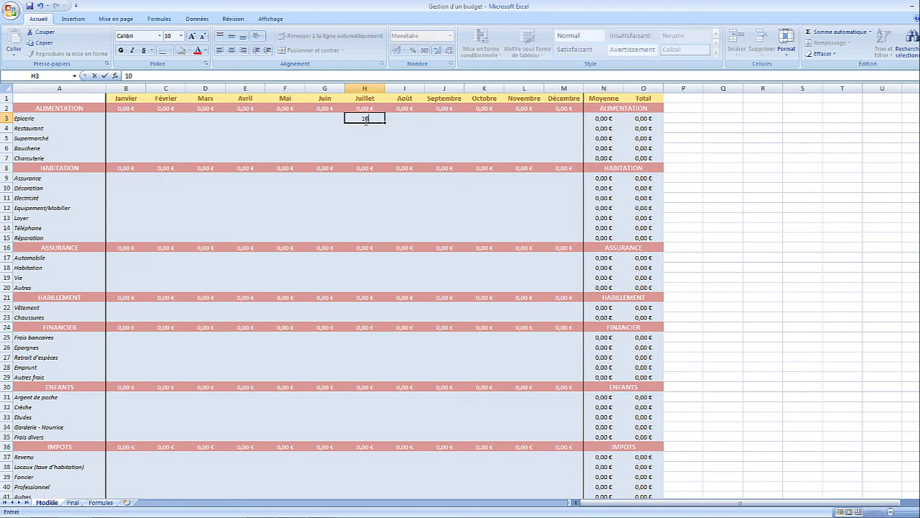
{"action": "type", "text": "0"}
{"action": "key", "text": "Tab"}
{"action": "key", "text": "Tab"}
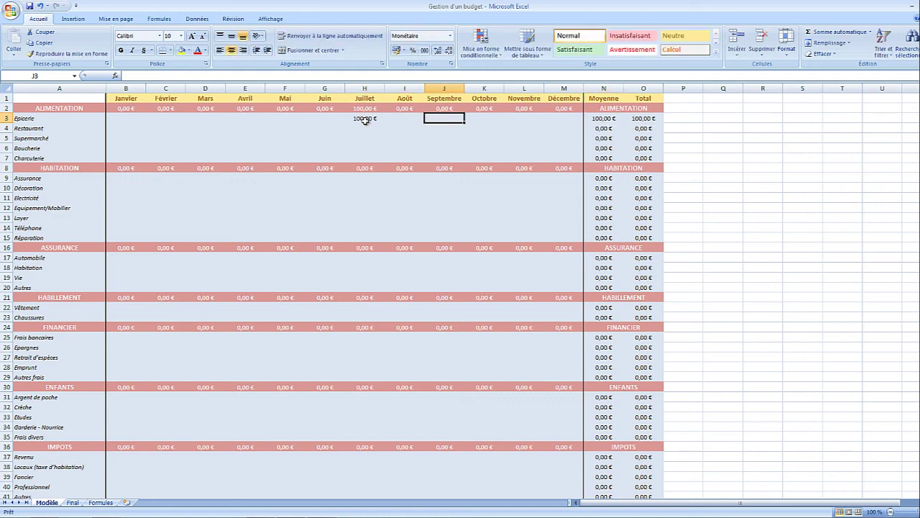
{"action": "type", "text": "200"}
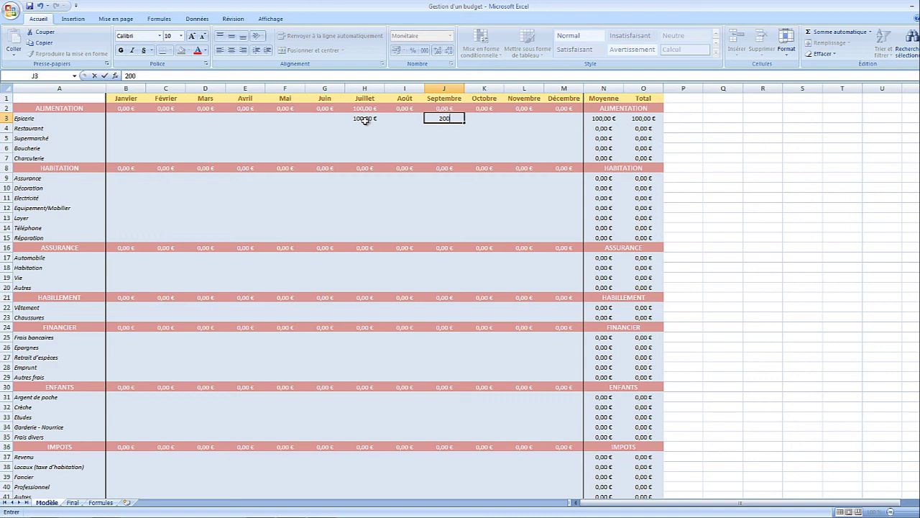
{"action": "key", "text": "Return"}
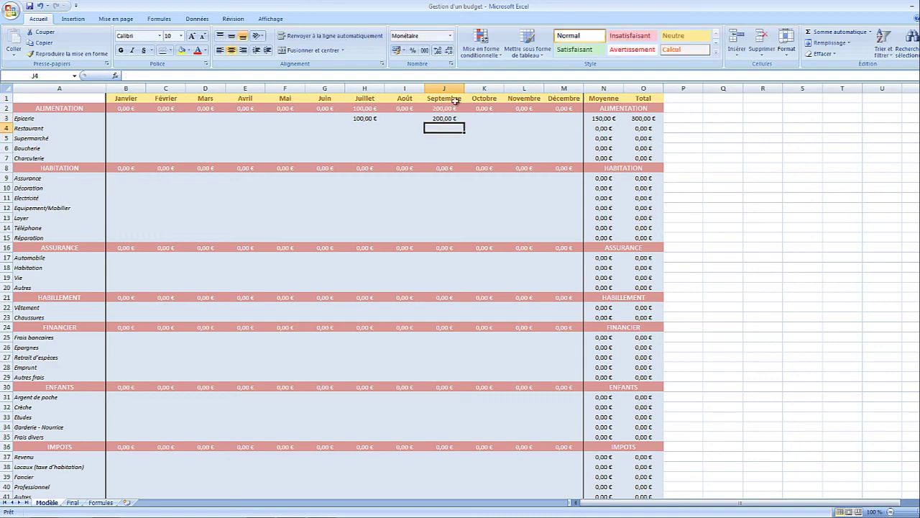
Check the Epicerie row's Total cell, O3, and clear the test amounts from H3:J3
{"action": "left_click", "coordinate": [653, 119]}
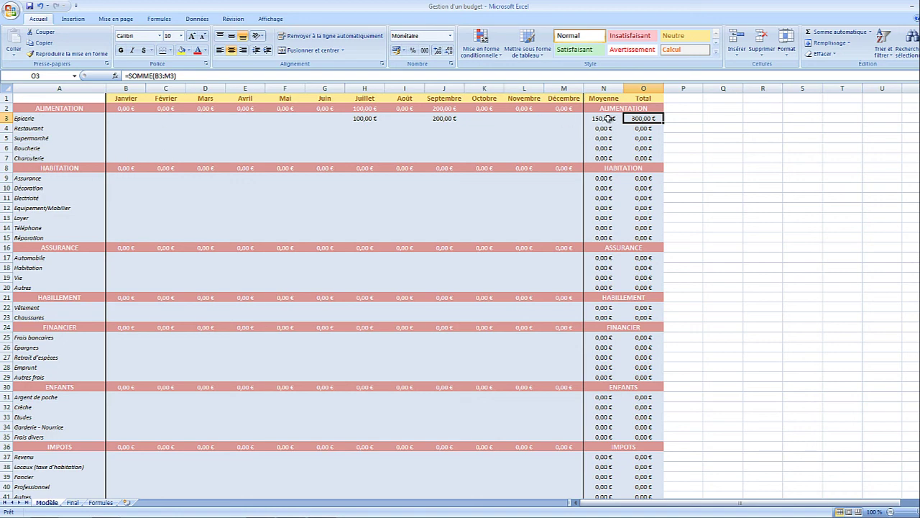
{"action": "left_click_drag", "start_coordinate": [362, 118], "coordinate": [431, 118]}
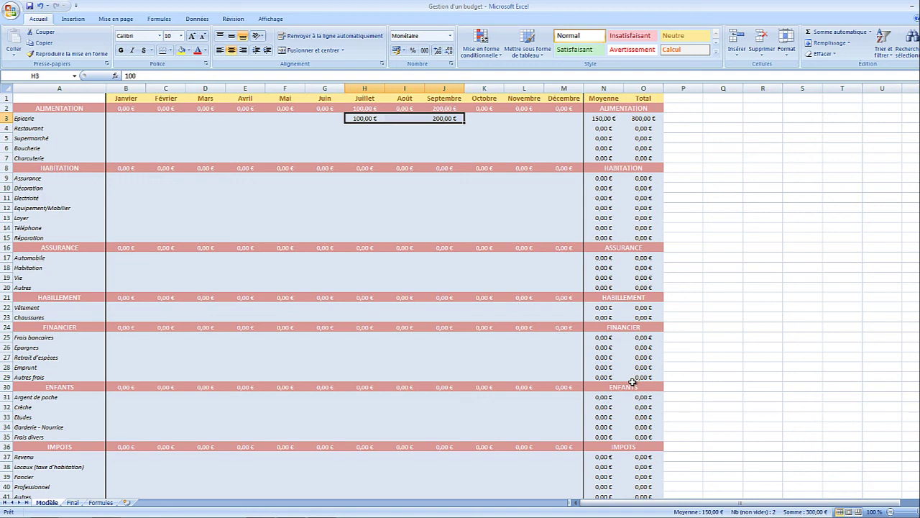
{"action": "key", "text": "Delete"}
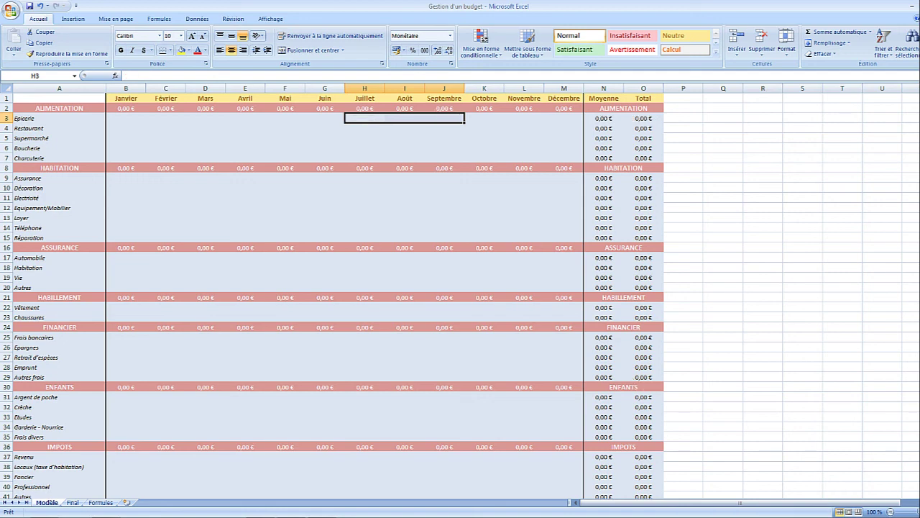